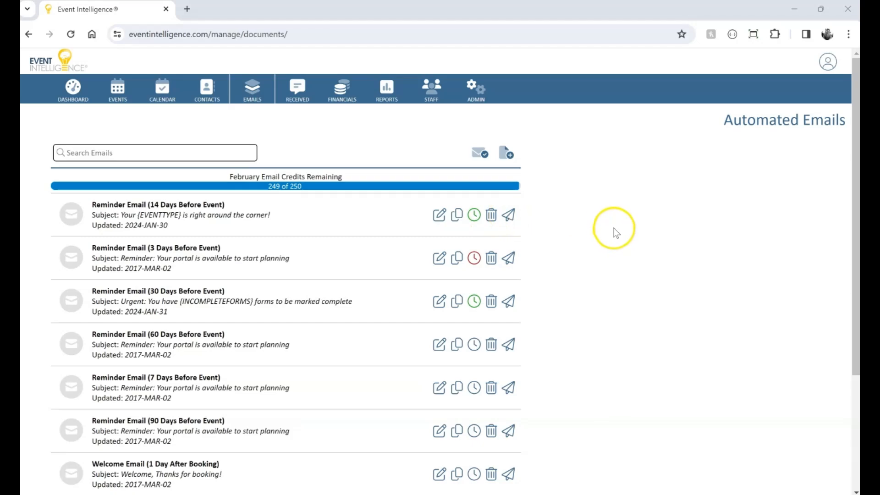
Create a new automated email and name the template "14 Day Outstanding Planning Data".
click(506, 155)
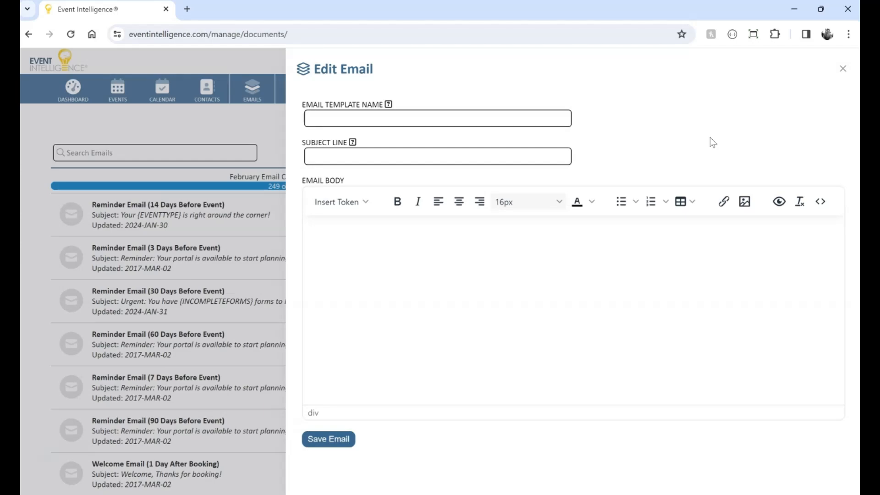
text(14 Day Outstanding Planning Data)
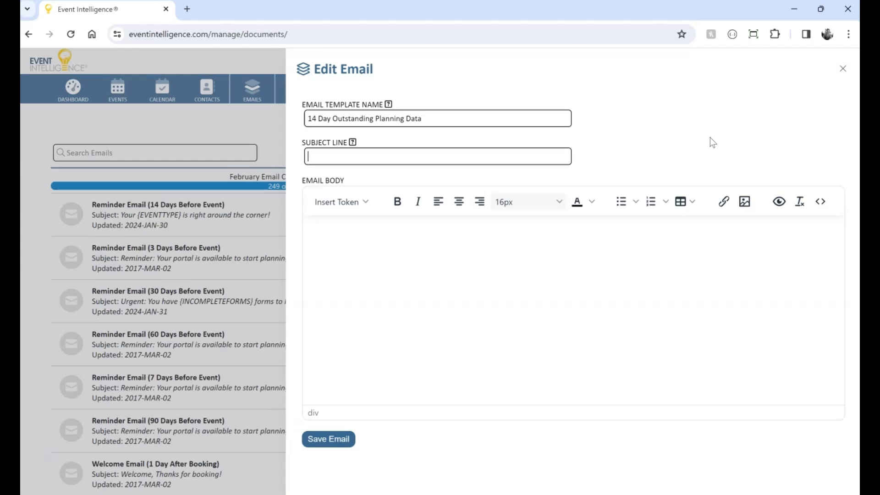
Browse the full list of insert tokens available for the email body.
click(355, 198)
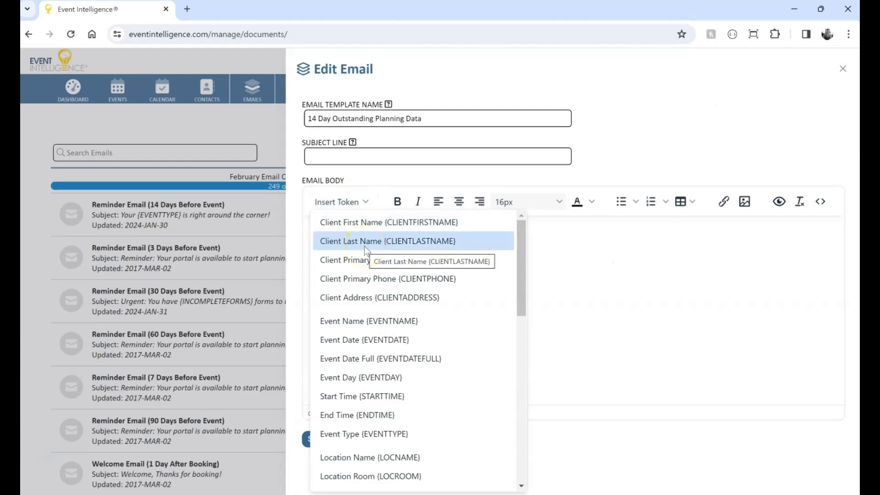
scroll(412, 294, down, 4)
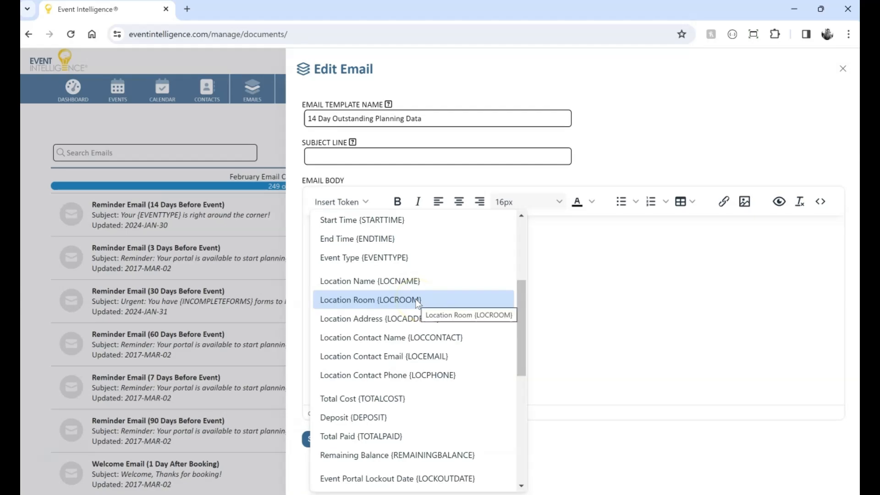
scroll(415, 298, down, 4)
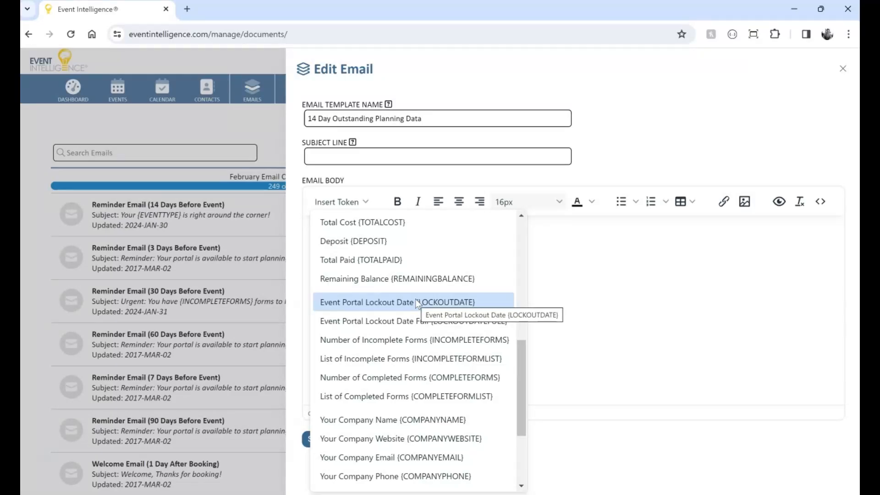
scroll(415, 299, up, 2)
click(523, 228)
drag(523, 229, 522, 416)
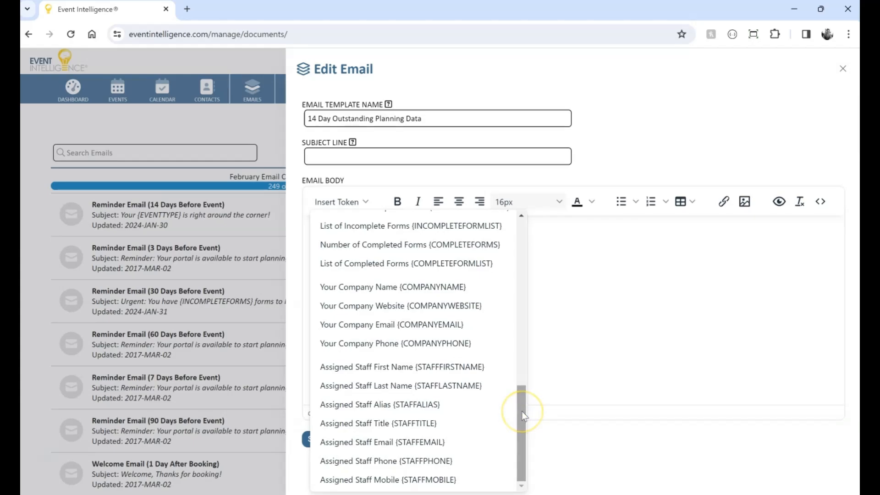
click(522, 387)
drag(520, 400, 517, 219)
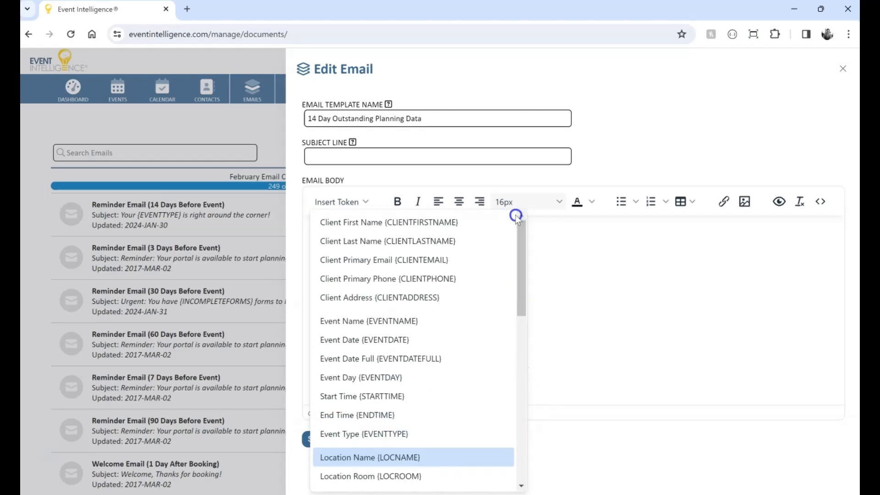
Enter "Your upcoming" as the start of the subject line.
click(512, 159)
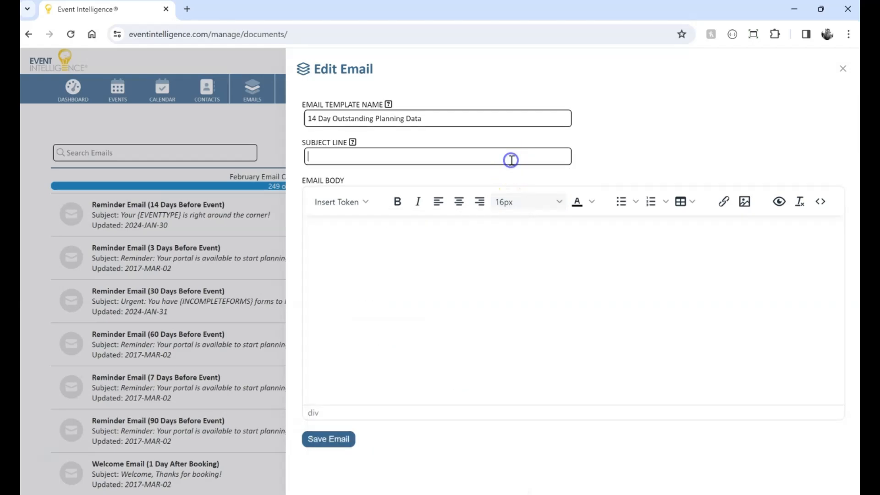
text(Your upcoming)
Insert the Event Type token into the body, then cut it and paste it after "Your upcoming" in the subject line.
click(369, 192)
scroll(370, 279, down, 3)
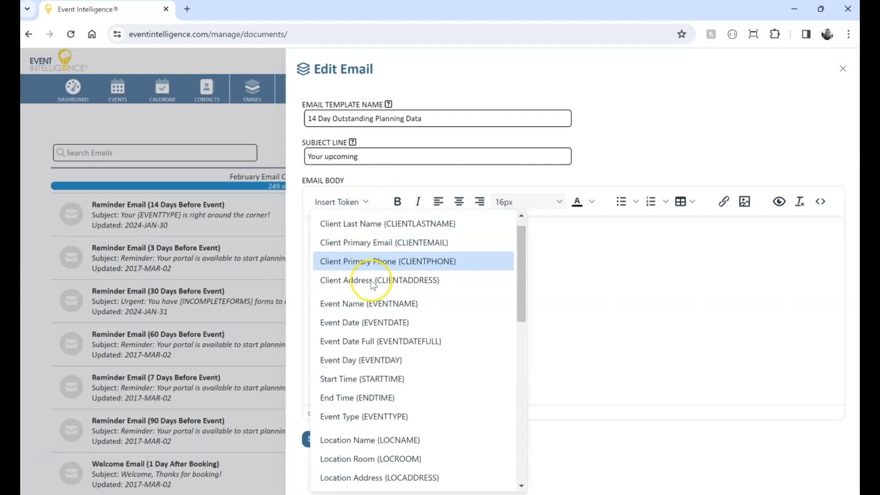
click(379, 316)
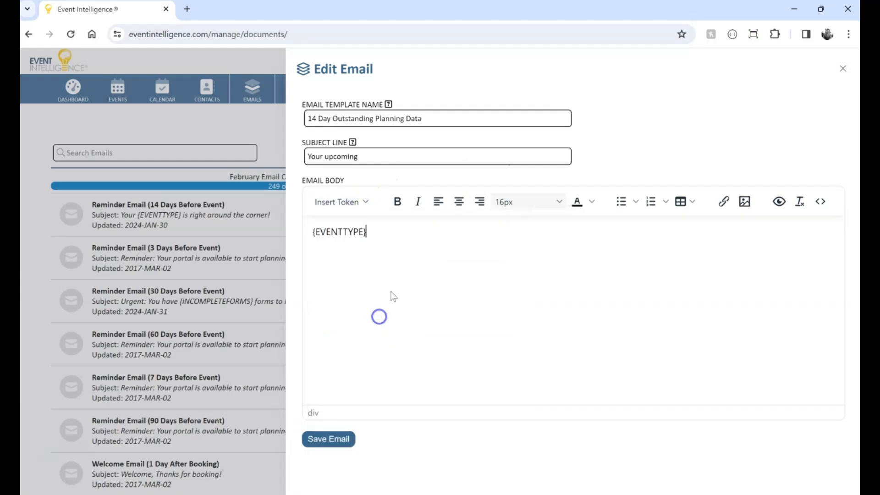
drag(367, 231, 295, 229)
key(ctrl+x)
click(395, 158)
key(ctrl+v)
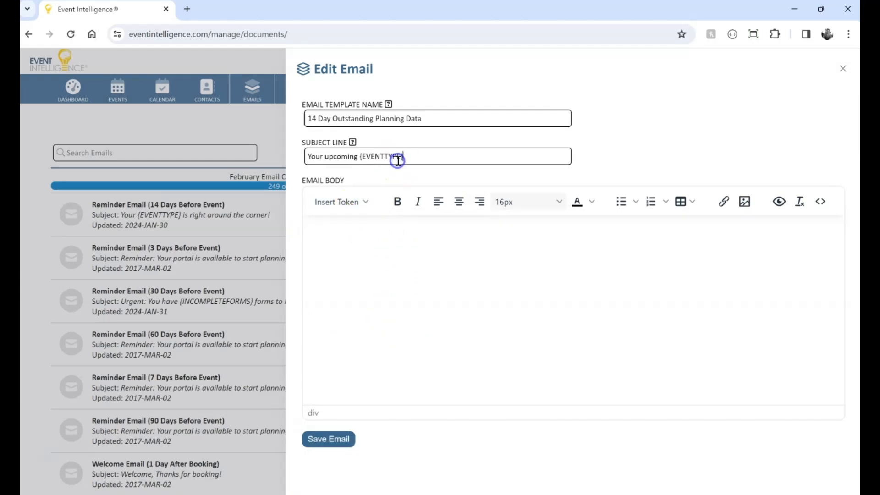
Finish the subject line with "is just two weeks away!".
text(is just two weeks away!)
key(Tab)
click(366, 202)
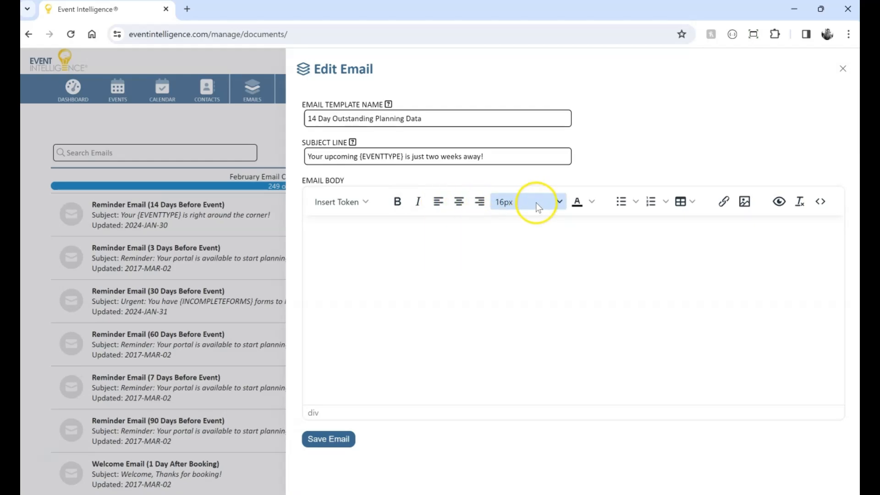
click(591, 202)
click(591, 203)
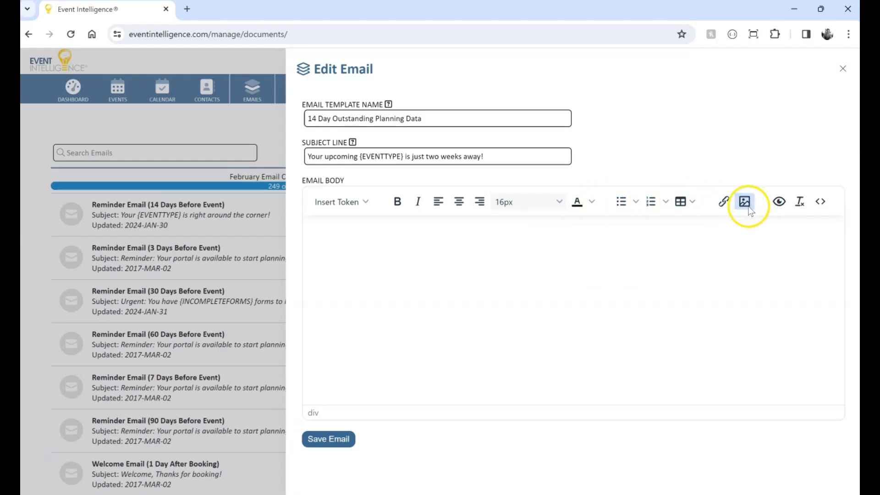
Start the email body with the greeting "Dear {CLIENTFIRSTNAME}," using the Client First Name token.
click(488, 255)
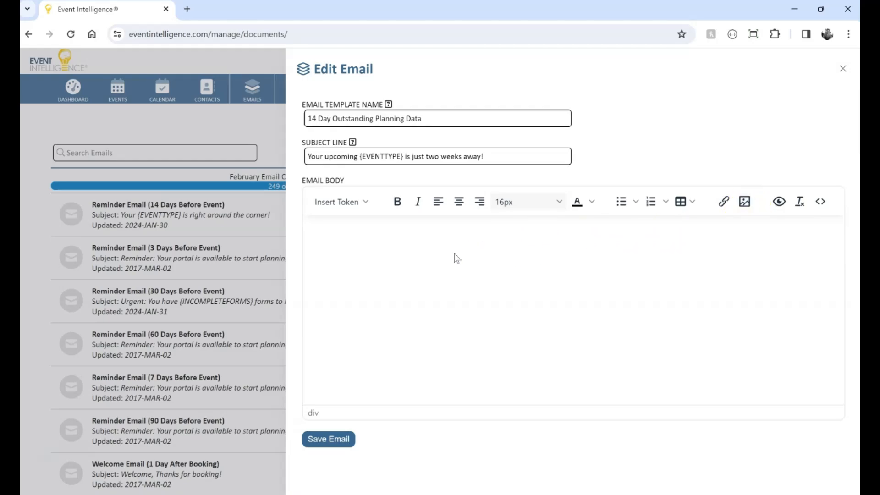
text(Dear)
click(356, 206)
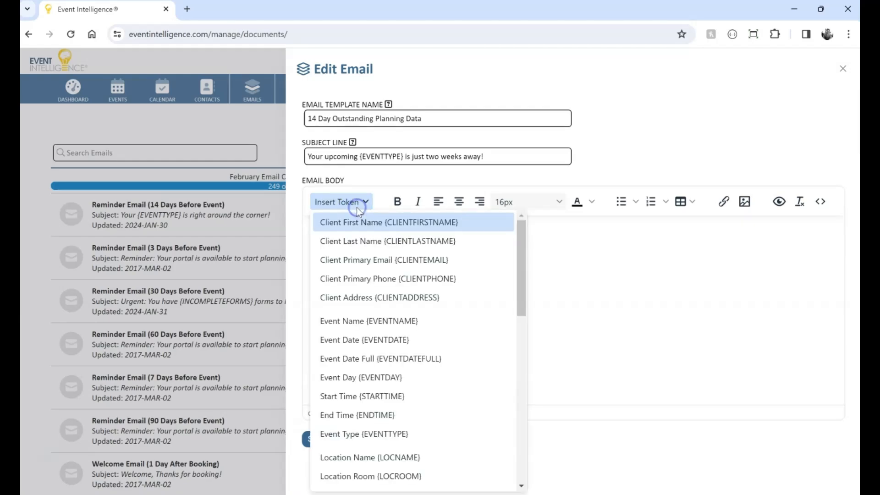
click(366, 223)
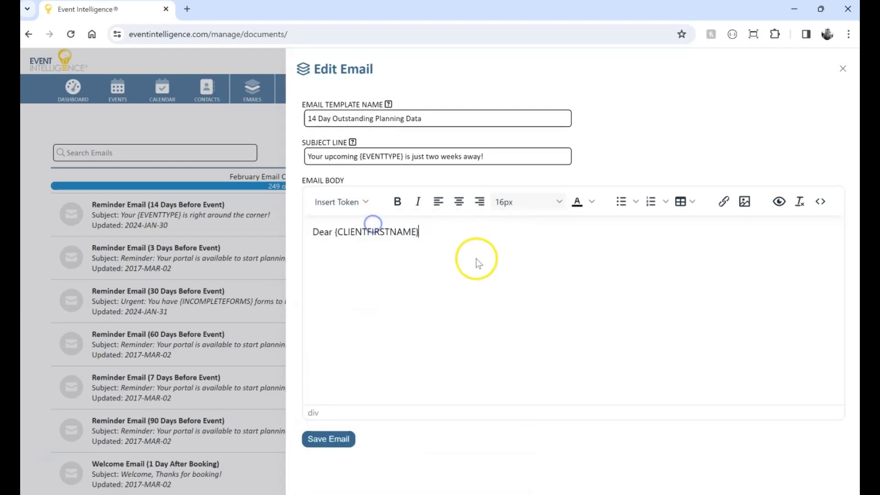
text(,)
Add the paragraph "It's hard to believe your {EVENTTYPE} is coming up on {EVENTDATEFULL}!" using the Event Type and Event Date Full tokens.
key(Return)
text(It's har)
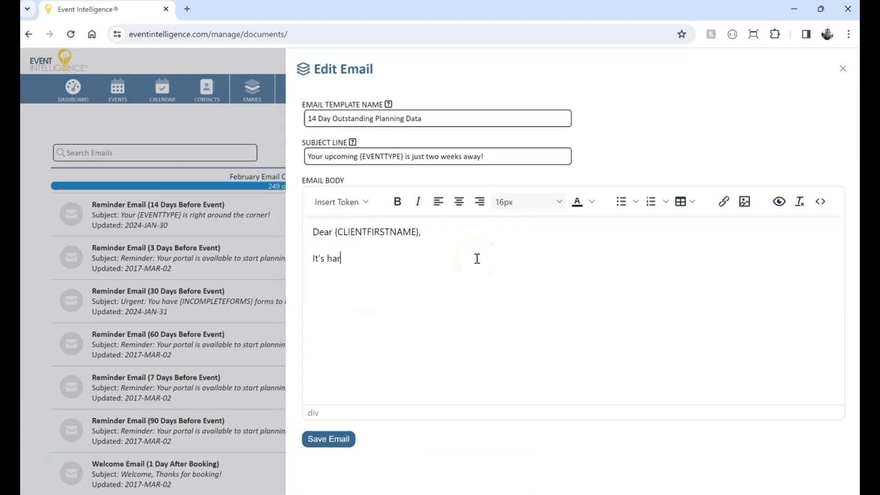
text(d to believe your)
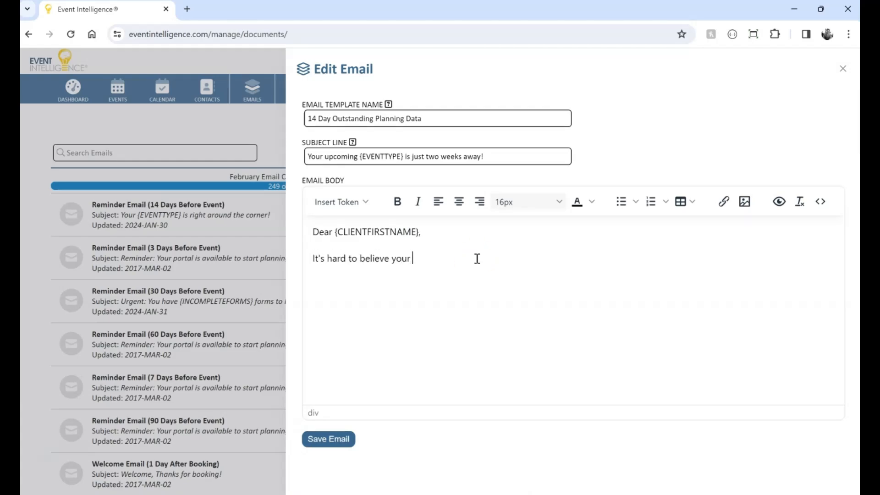
click(344, 202)
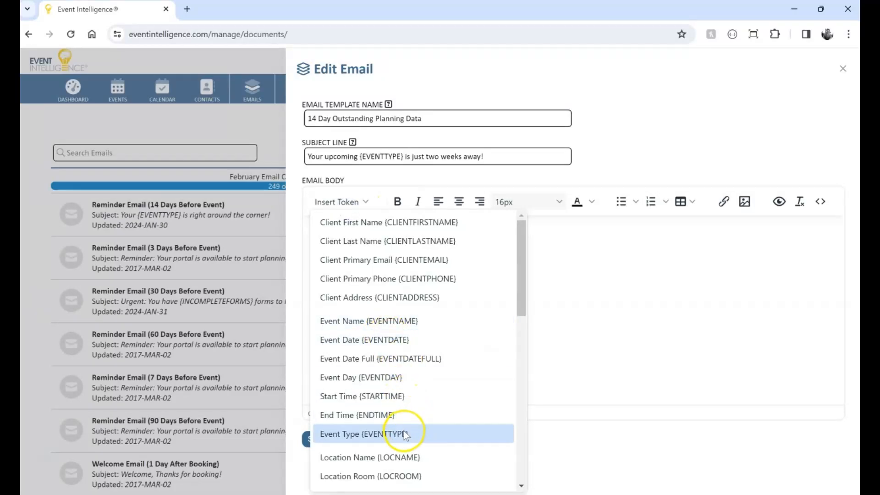
click(364, 320)
text(is)
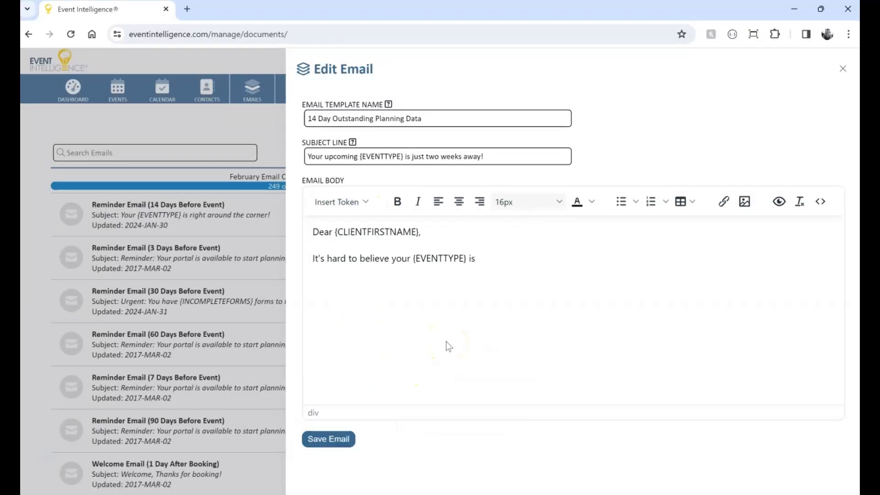
text( coming up on)
click(356, 206)
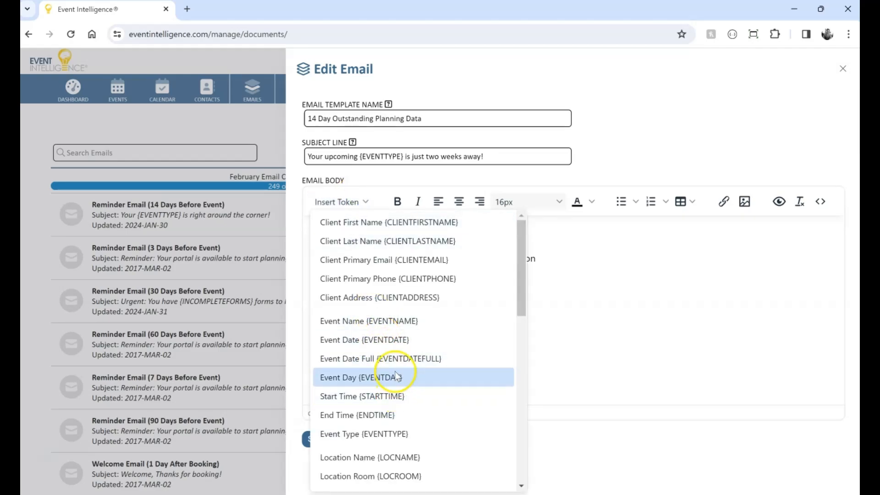
click(395, 360)
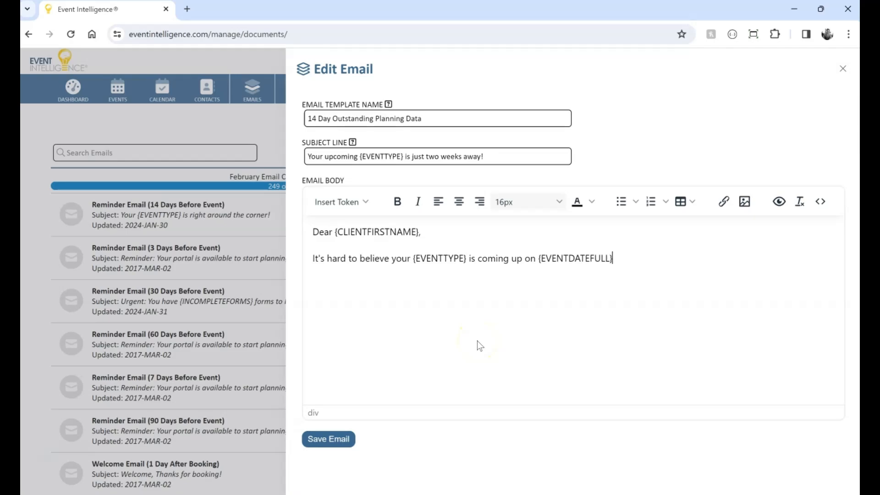
text(!)
Add the paragraph "It appears as though we are still awaiting the following items to be completed:" and start a new line.
key(Return)
text(It appears as thou)
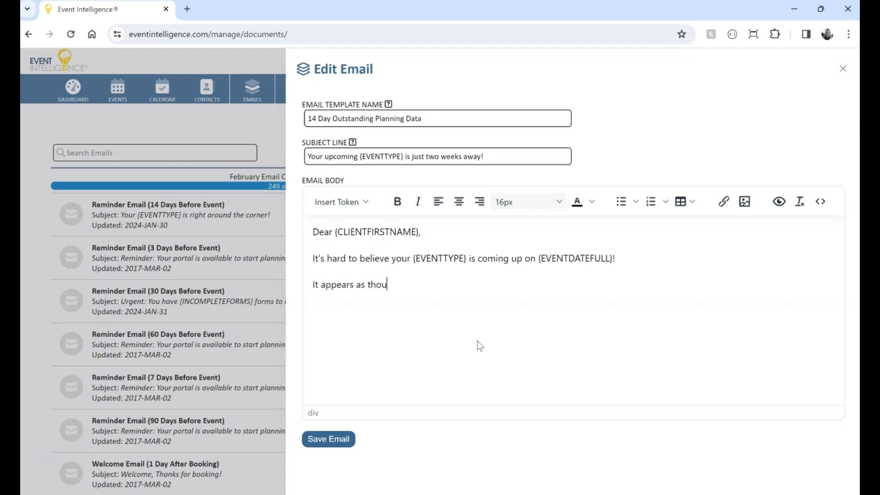
text(gh we are still awai)
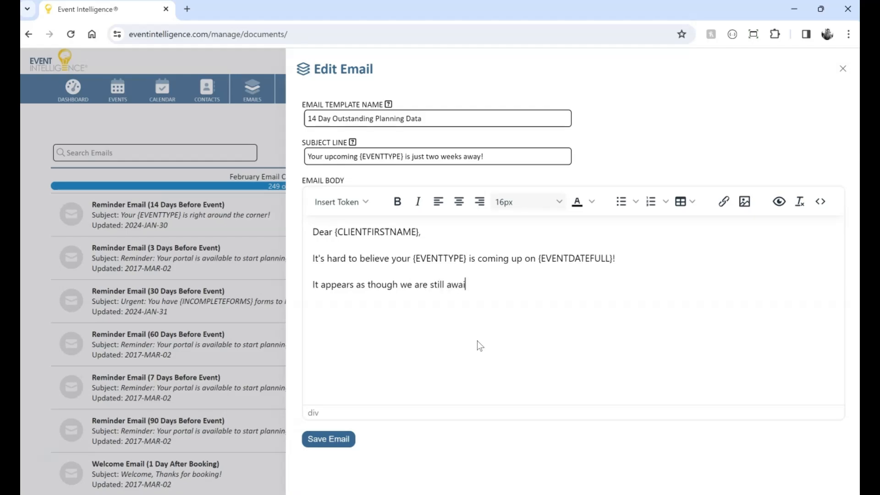
text(ting the following items t)
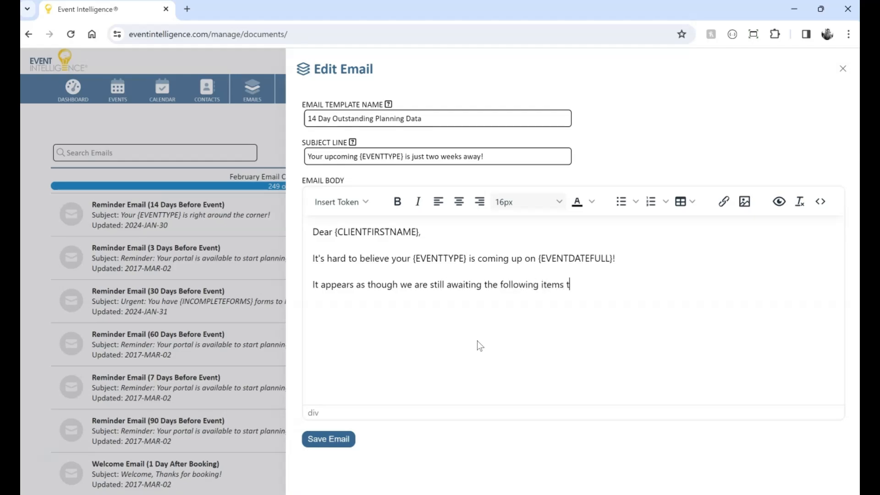
text(o be completed:)
key(Return)
Insert the List of Incomplete Forms token on the new line.
click(345, 202)
scroll(383, 321, down, 5)
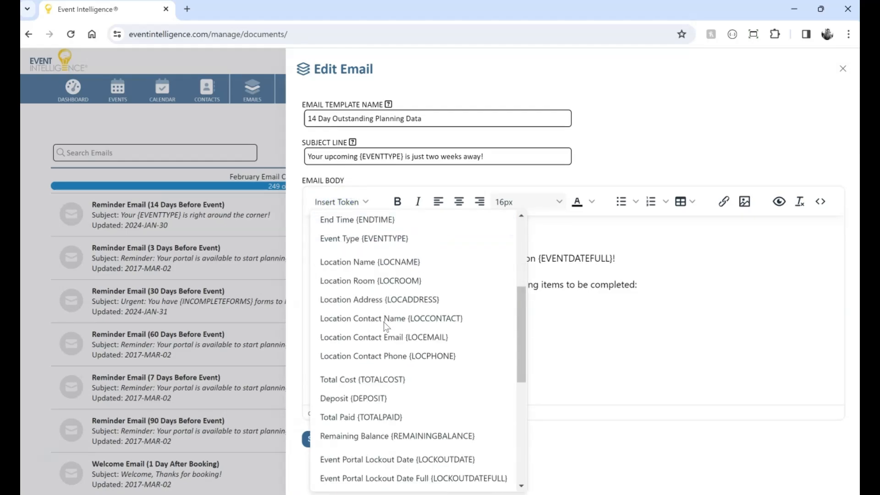
scroll(383, 322, down, 3)
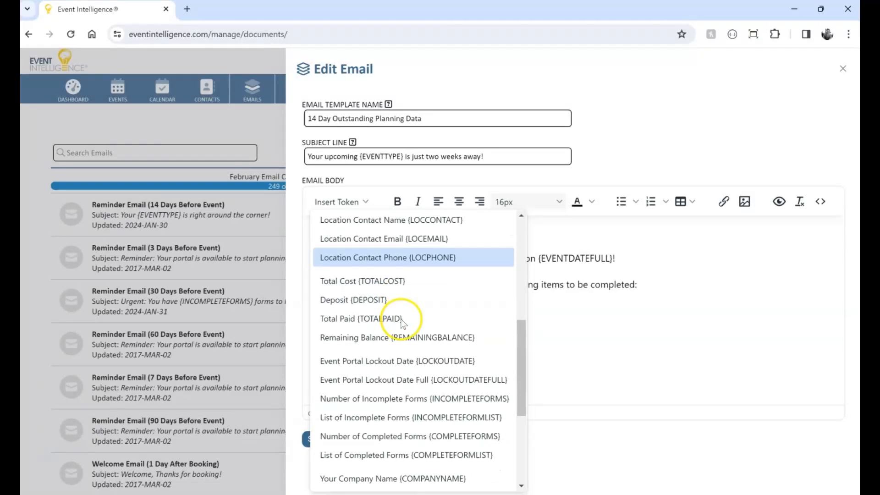
click(417, 418)
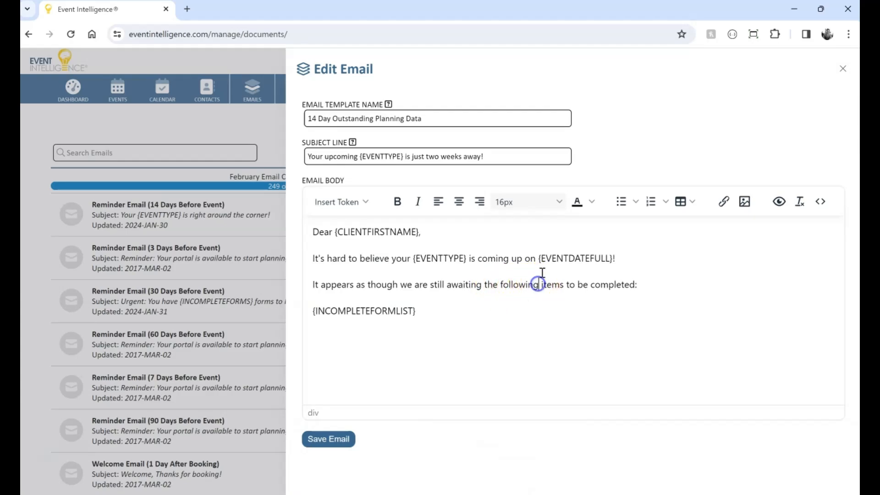
Insert the Number of Incomplete Forms token between "following" and "items" in that paragraph.
click(353, 202)
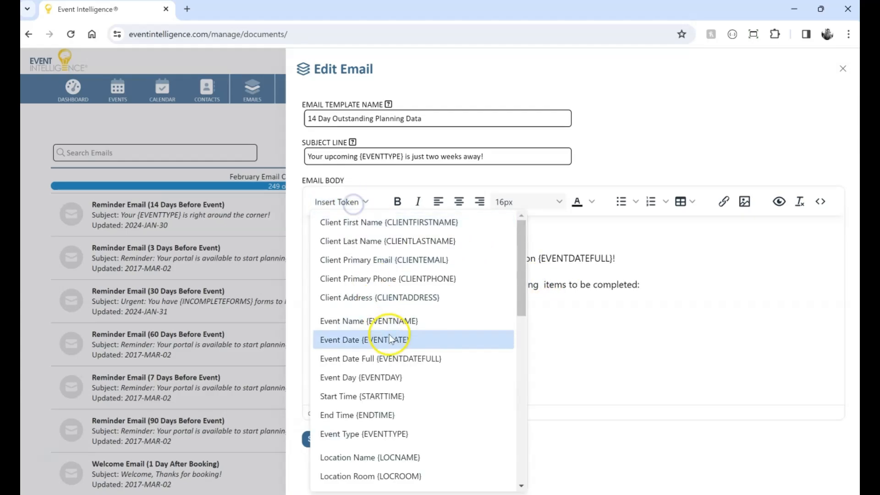
scroll(390, 337, down, 5)
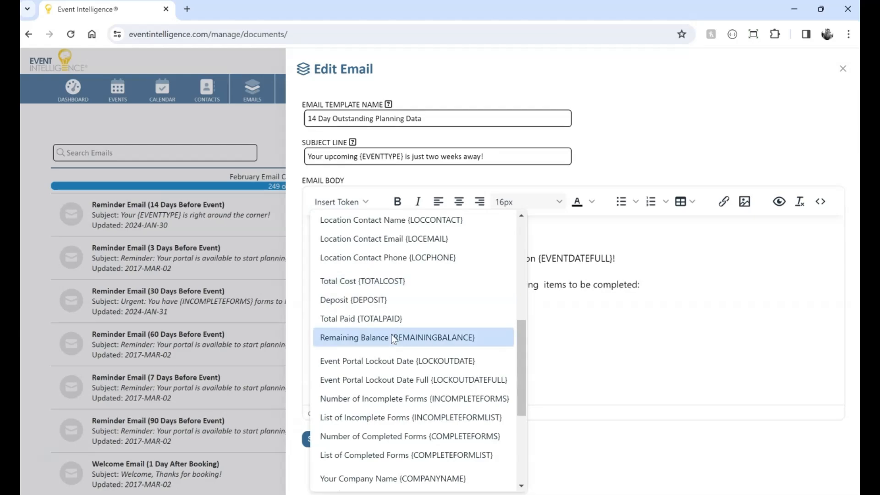
click(393, 398)
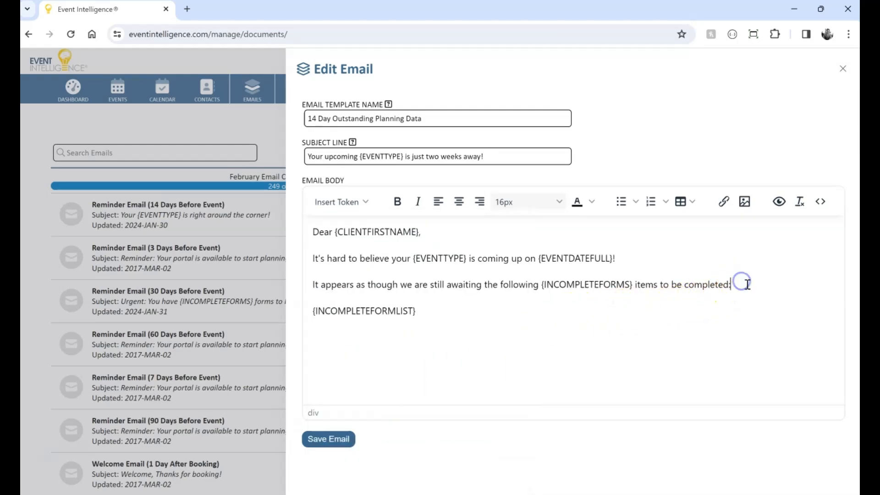
Make the "It appears as though…" paragraph bold and red-orange.
key(shift+Home)
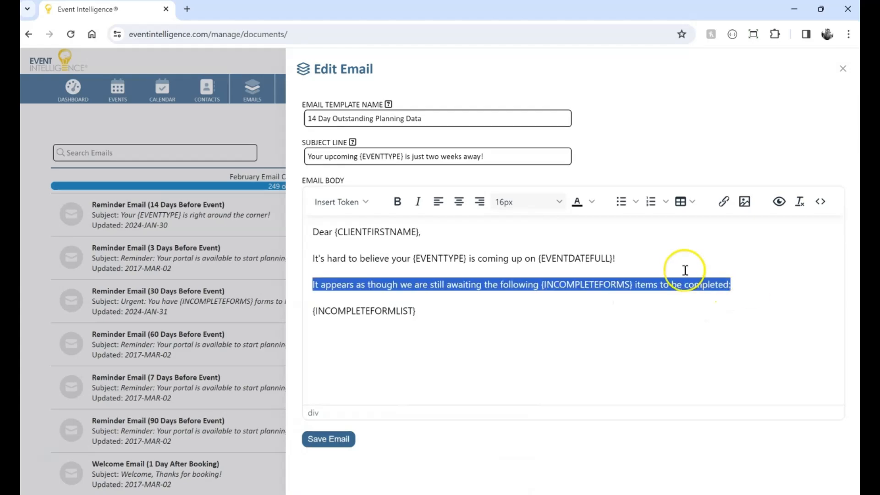
click(397, 202)
click(592, 202)
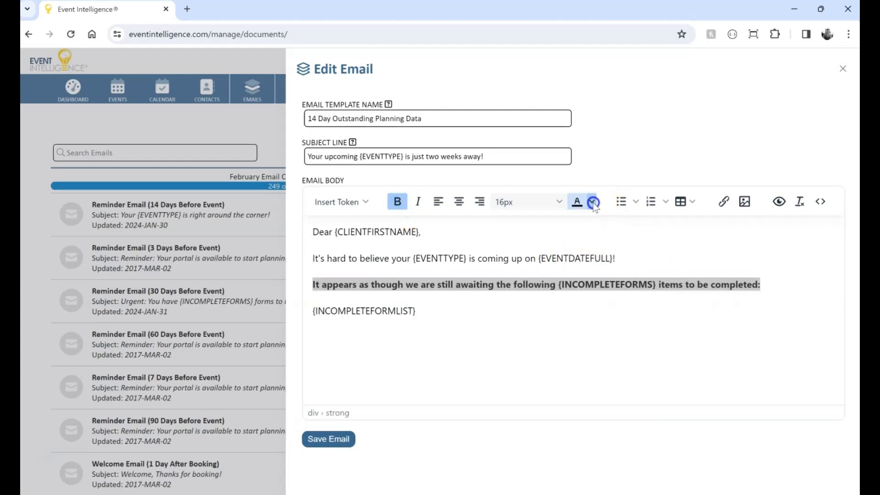
click(614, 237)
Start a new line with "Please log into your " and insert a link to the Event Portal from the link list.
click(554, 309)
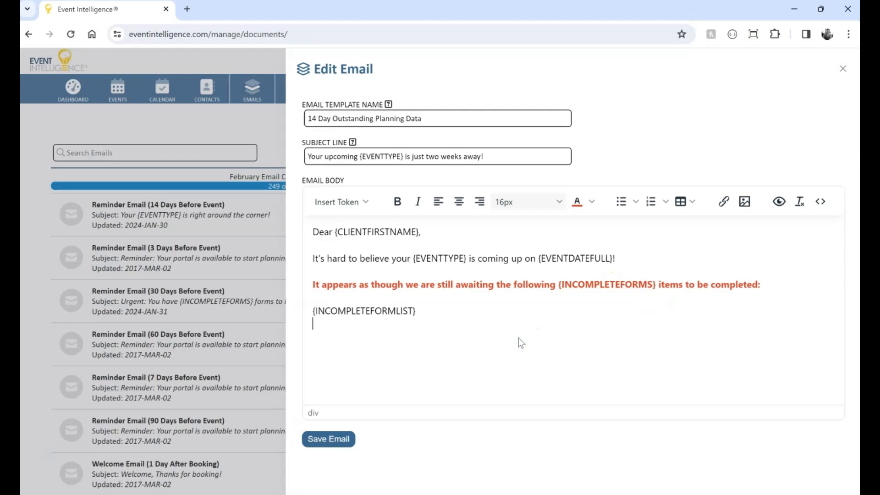
text(Please log into your)
click(723, 202)
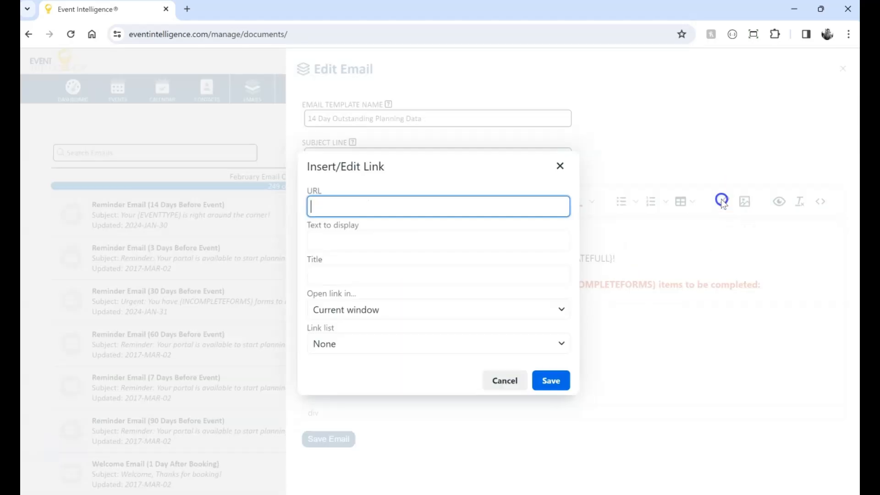
click(359, 206)
click(346, 344)
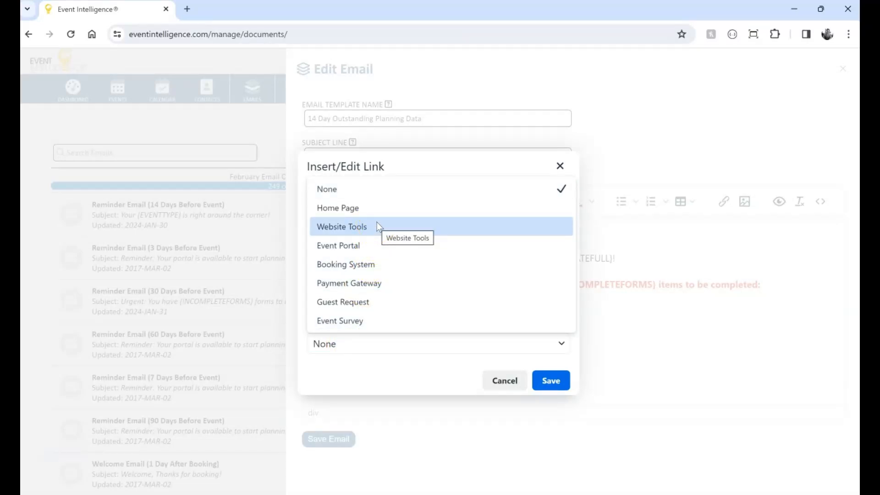
click(352, 249)
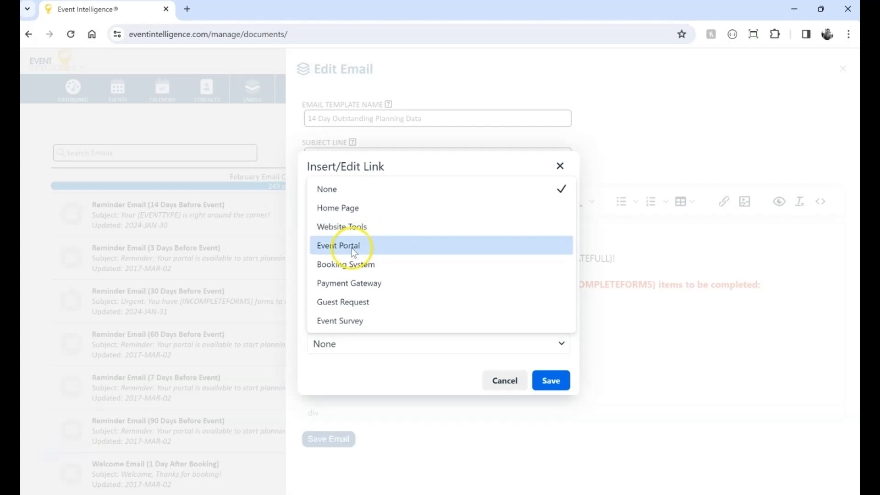
click(556, 380)
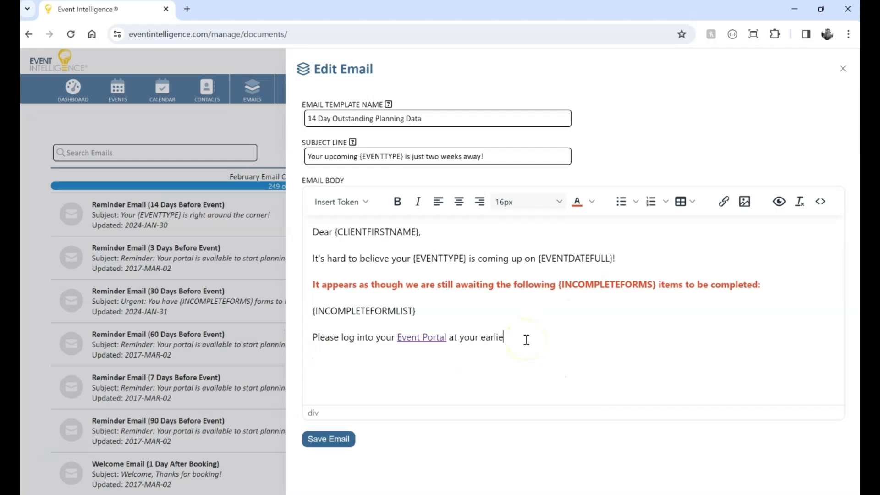
Finish the sentence with "at your earliest convenience to complete these items." and add "Thank you!" on a new line.
text(nveniue)
text(ete)
key(ctrl+BackSpace)
text(coplete)
key(ctrl+BackSpace)
text(complete these items. )
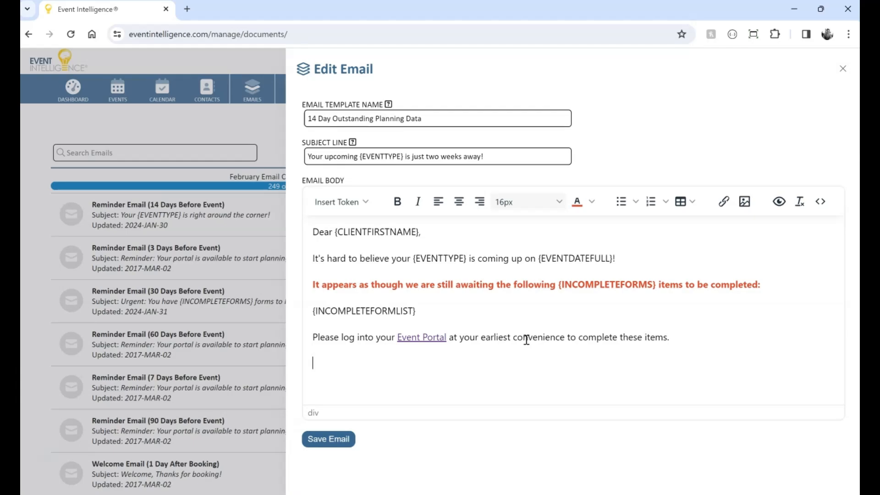
text(Thank you!)
key(Return)
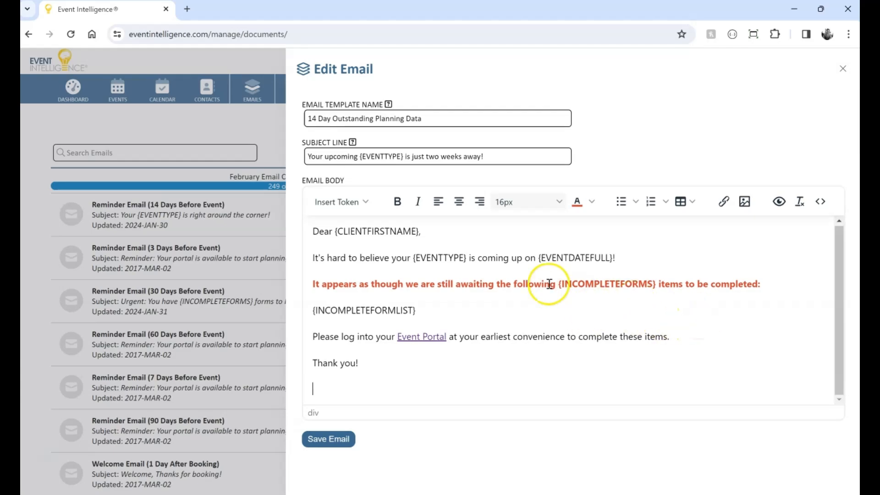
Insert the Assigned Staff First Name and Assigned Staff Last Name tokens as the signature line.
click(348, 205)
scroll(491, 325, down, 10)
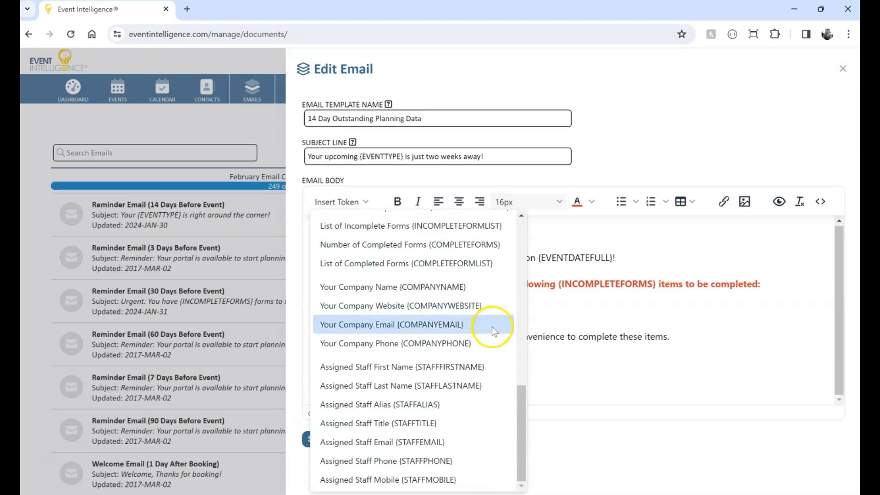
click(467, 364)
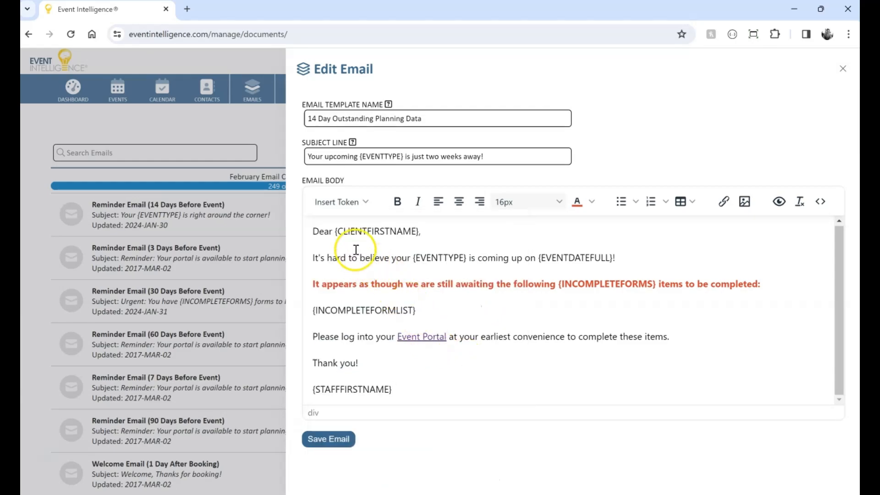
click(341, 202)
scroll(393, 334, down, 5)
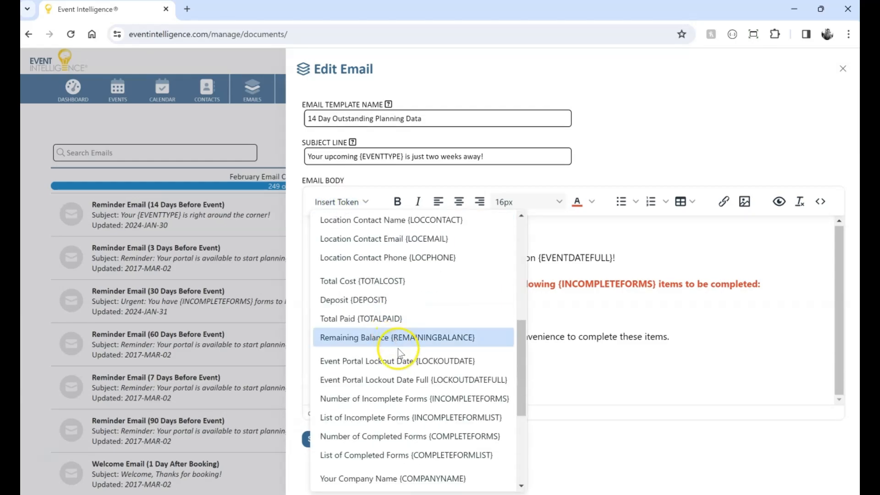
scroll(412, 408, down, 5)
click(419, 401)
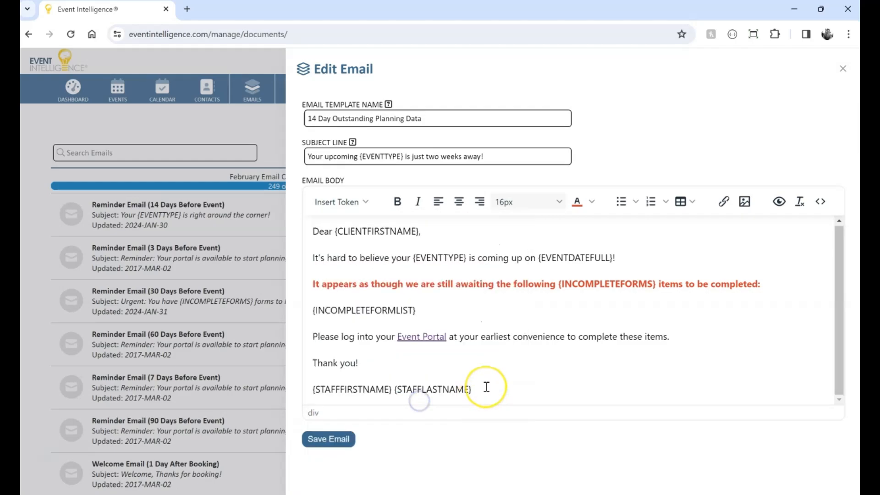
Add the Assigned Staff Email and Assigned Staff Mobile tokens on separate lines below the staff name.
click(367, 202)
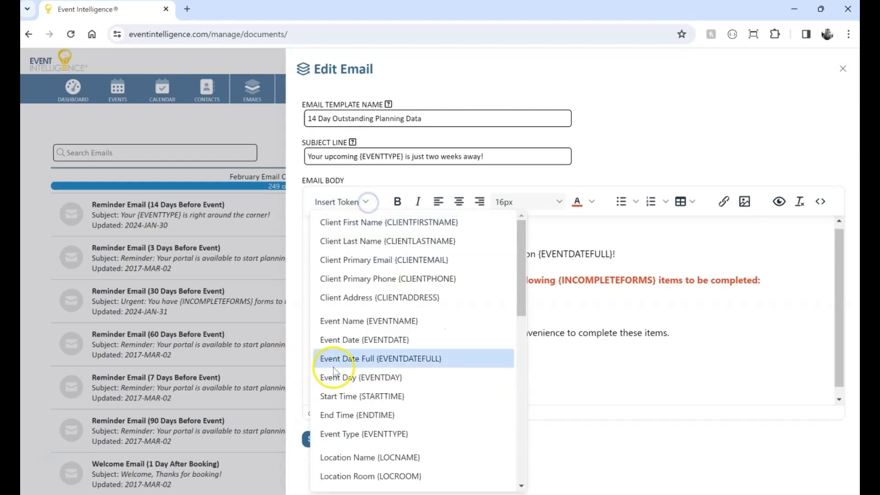
scroll(359, 356, down, 10)
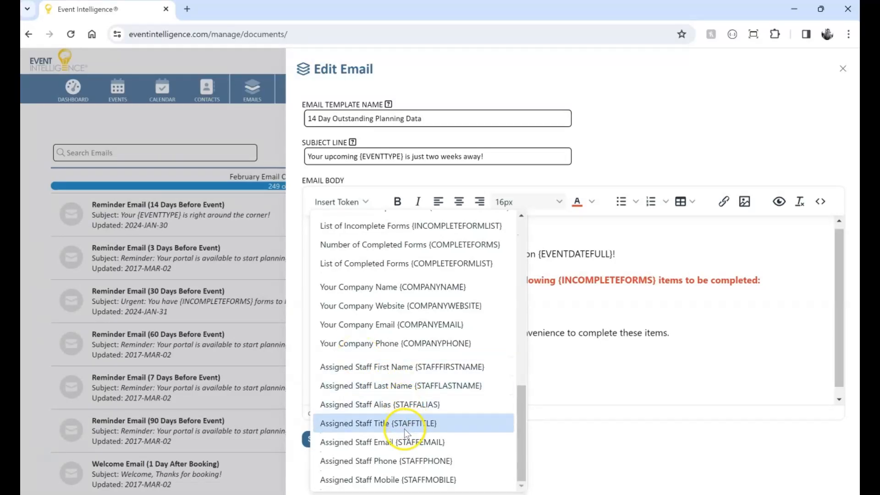
click(399, 442)
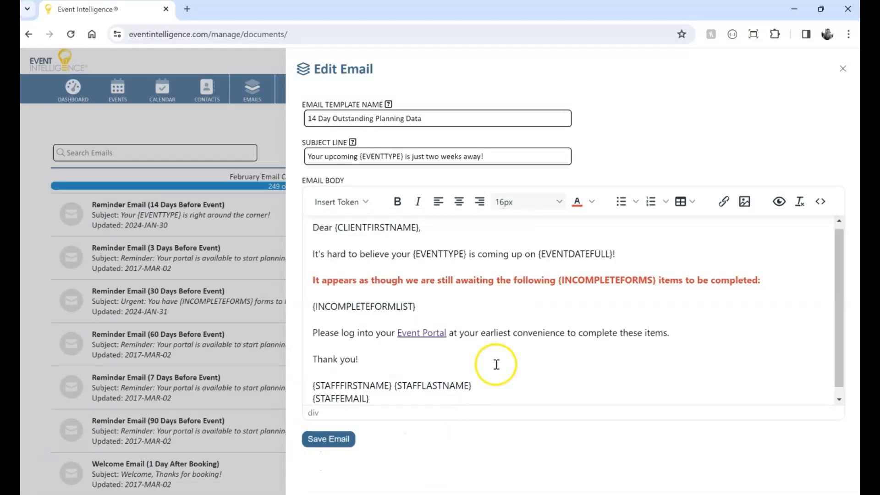
scroll(497, 364, down, 1)
click(353, 204)
scroll(403, 360, down, 10)
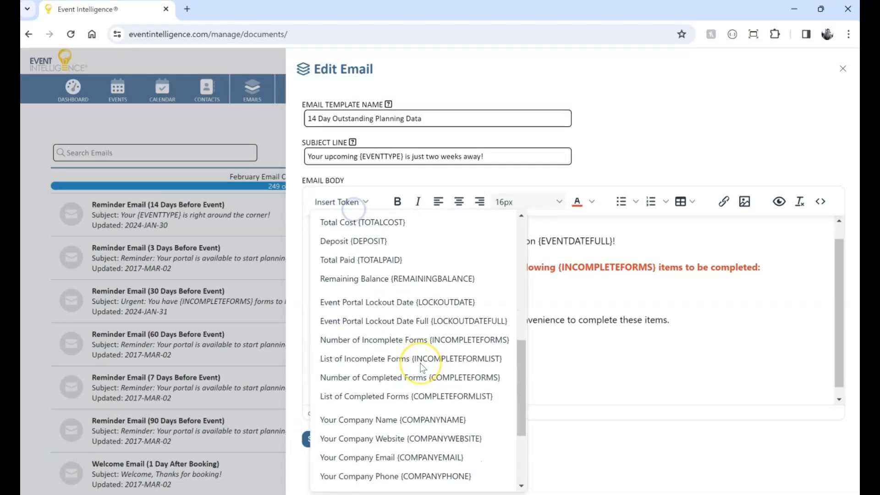
click(417, 479)
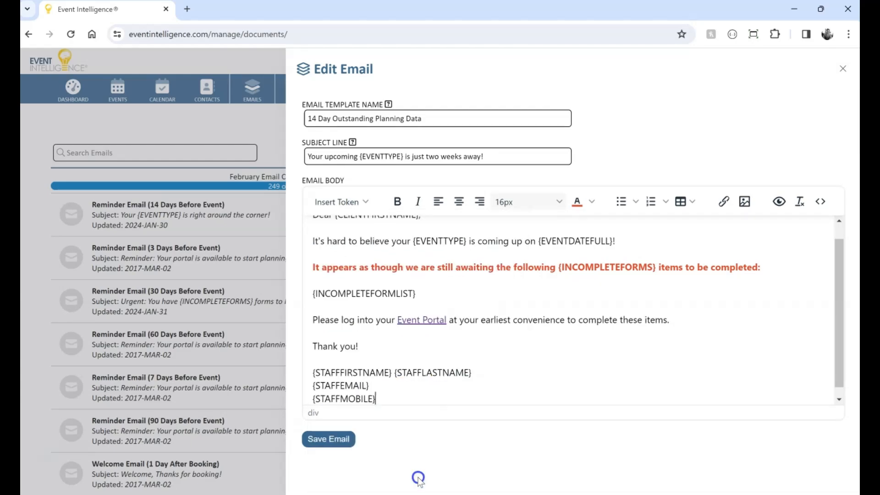
key(Return)
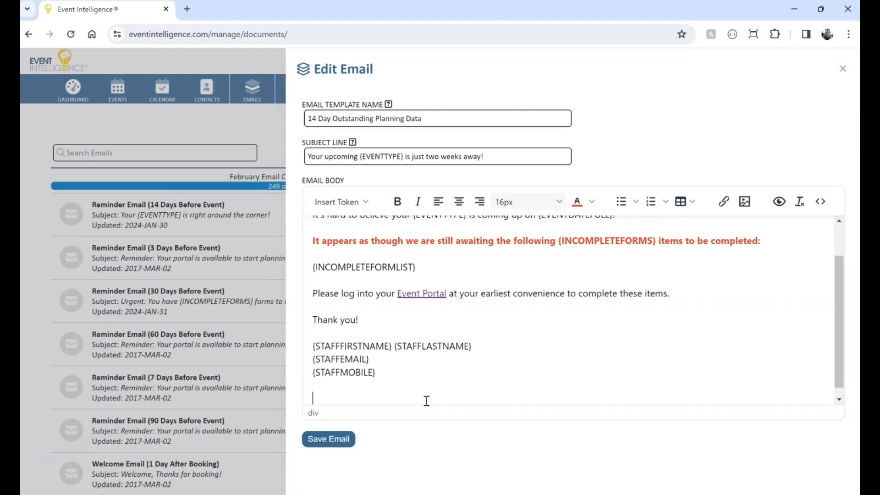
Insert the Primary Logo image from the image list below the signature and start a new line after it.
click(744, 202)
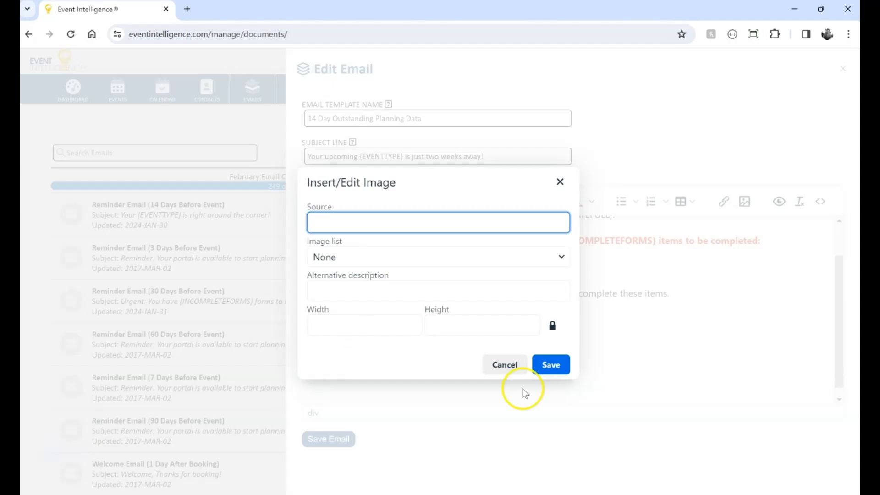
click(395, 254)
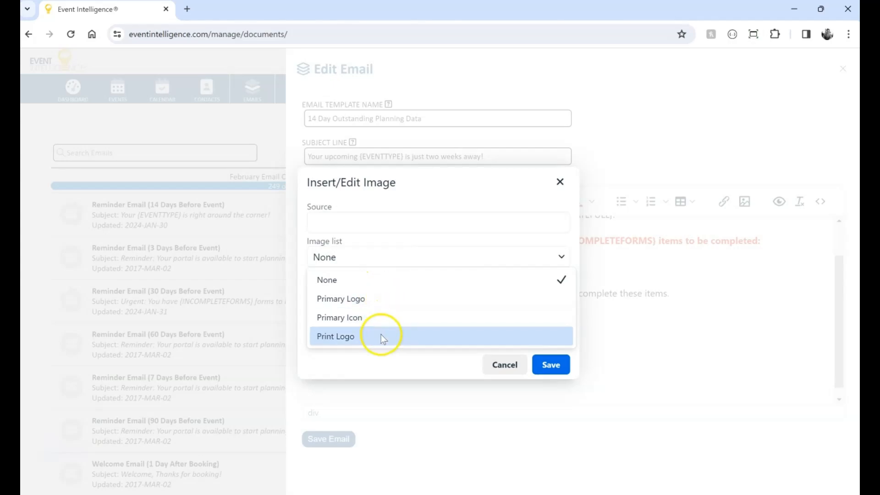
click(381, 295)
click(550, 364)
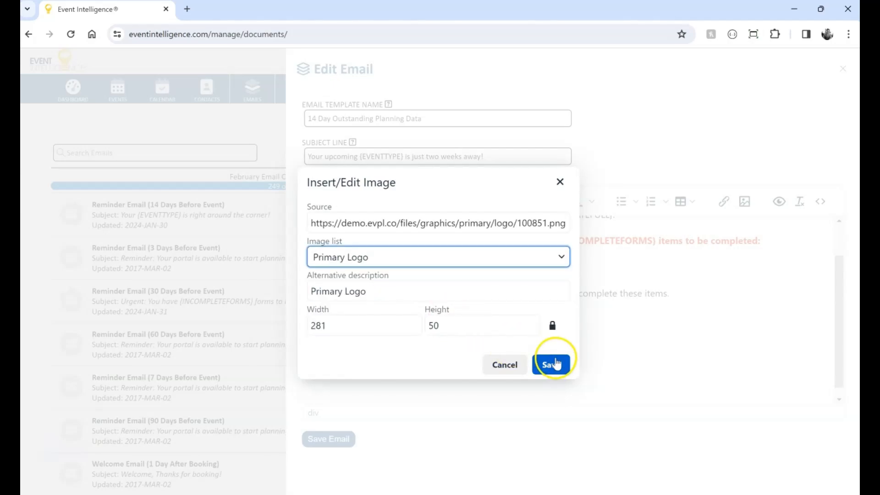
click(485, 366)
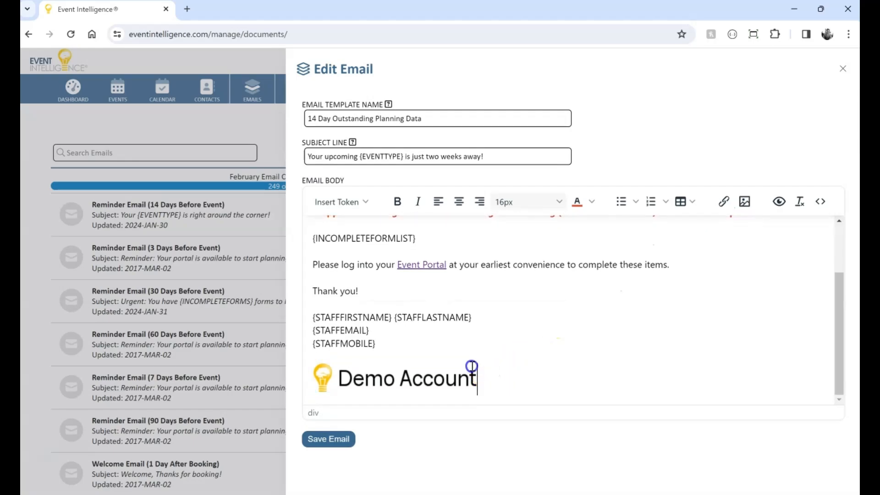
click(474, 374)
click(531, 379)
key(Return)
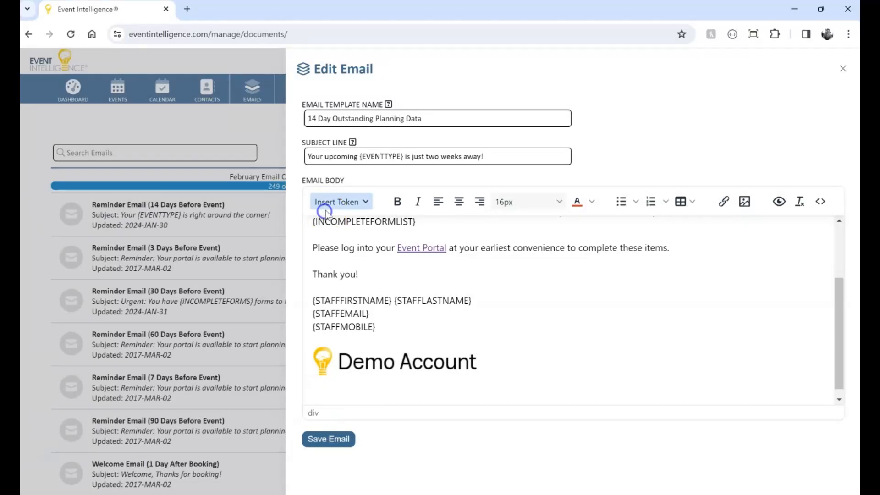
Insert the Your Company Name, Your Company Website and Your Company Phone tokens on separate lines below the logo.
click(332, 203)
scroll(412, 289, down, 2)
scroll(415, 293, down, 10)
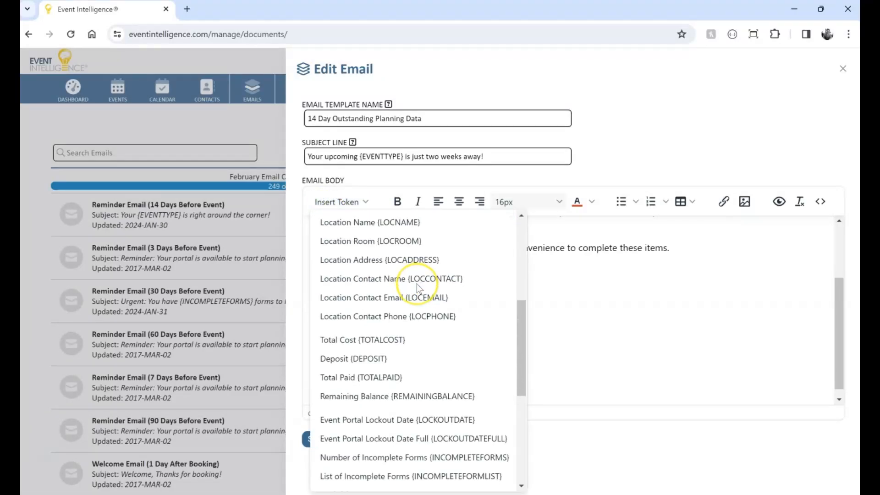
click(411, 287)
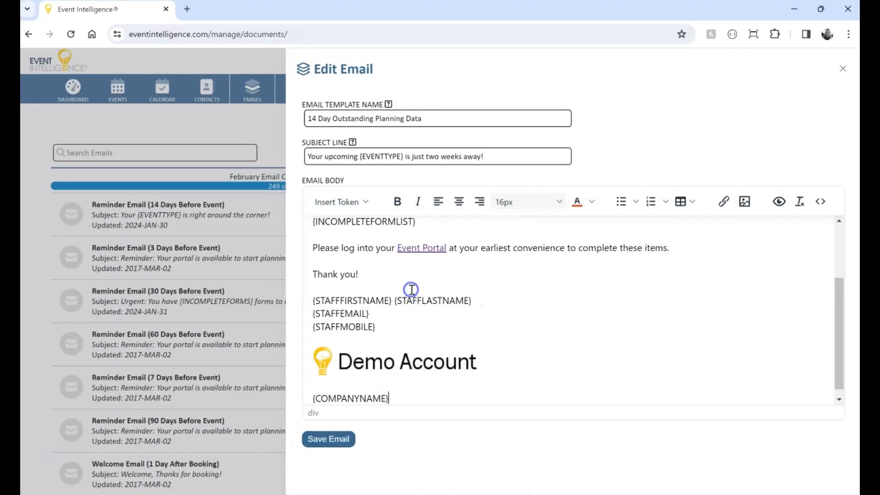
scroll(411, 291, down, 1)
click(359, 203)
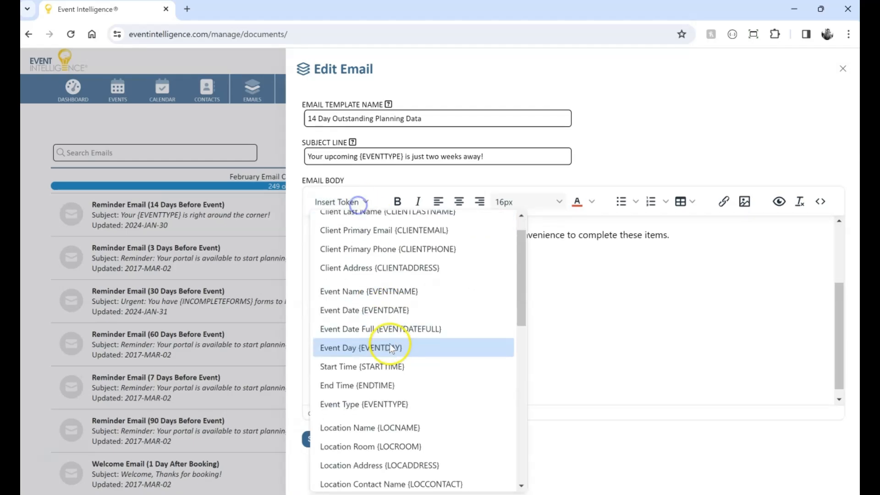
scroll(404, 330, down, 10)
click(392, 311)
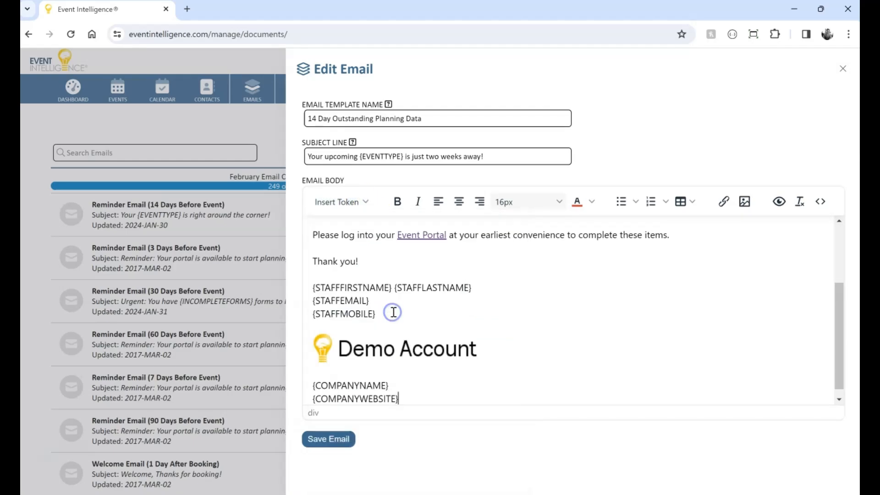
scroll(392, 310, down, 1)
click(362, 205)
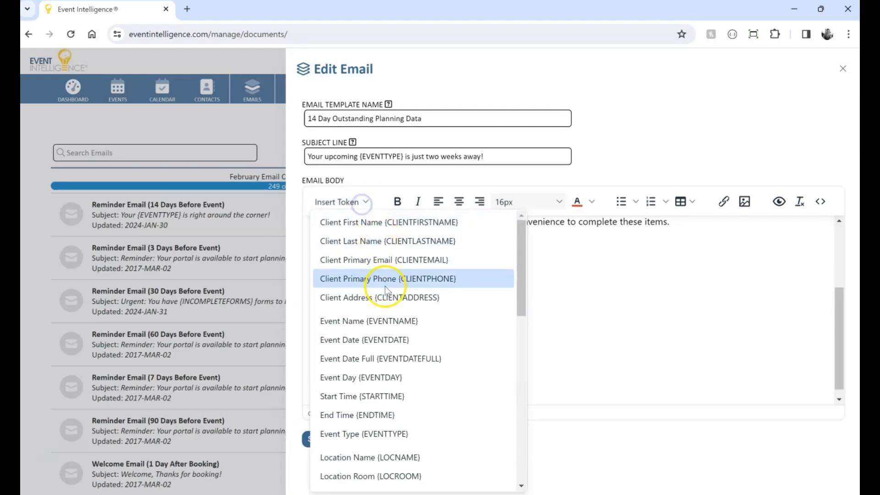
scroll(367, 287, down, 6)
scroll(386, 291, down, 3)
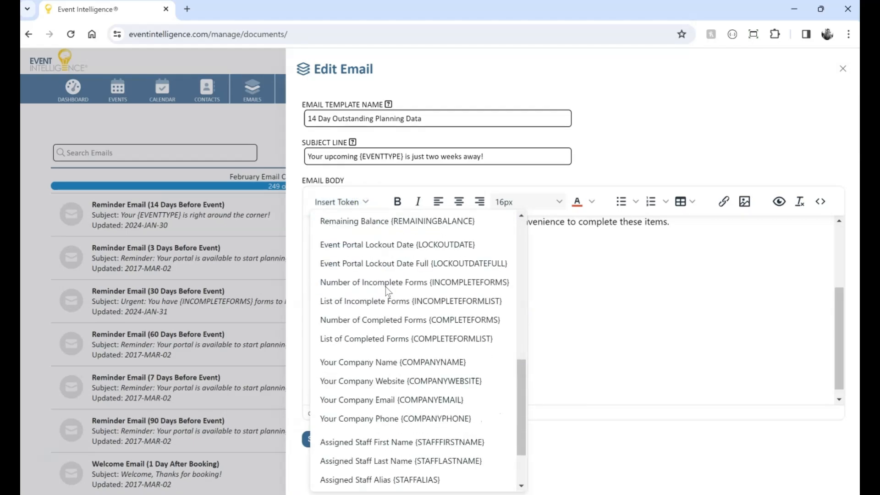
click(374, 415)
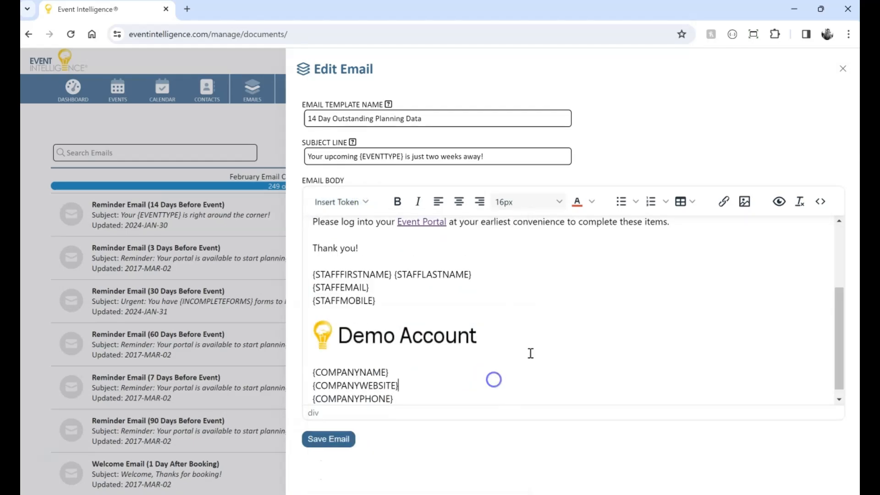
Make the Company Name token bold.
scroll(528, 354, down, 1)
drag(403, 364, 301, 363)
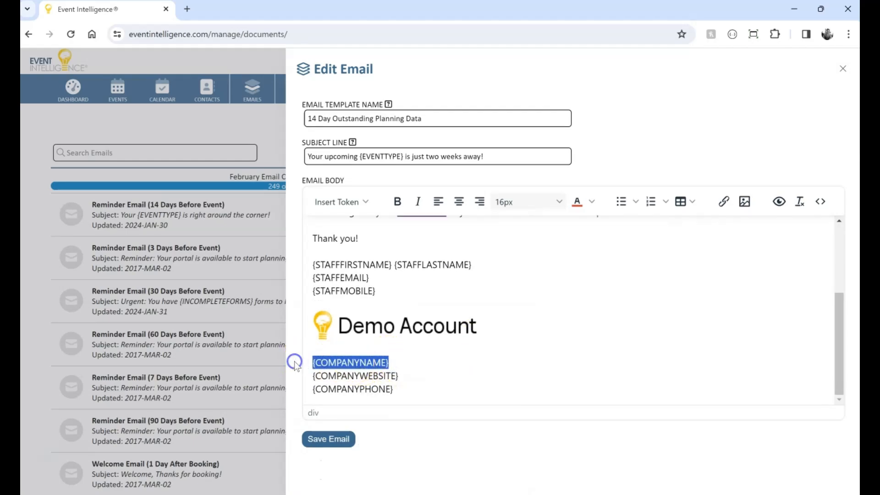
key(ctrl+b)
click(511, 356)
Preview the email body and close the preview.
scroll(632, 353, up, 5)
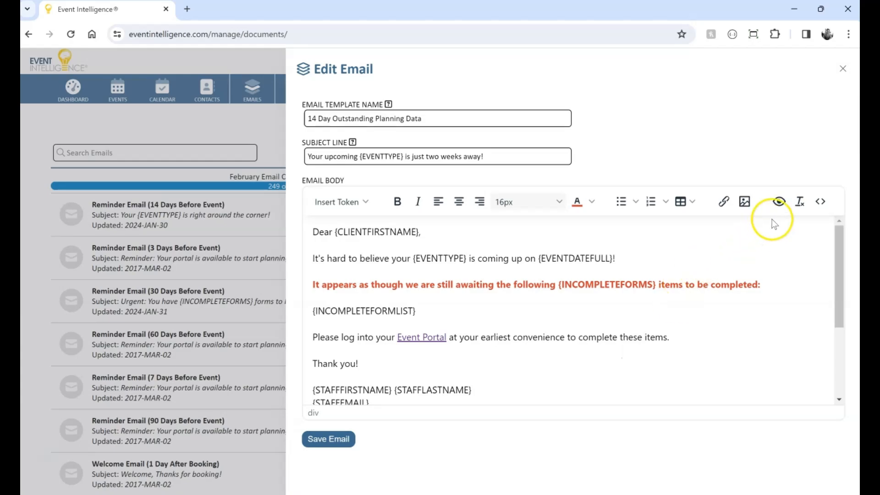
click(777, 203)
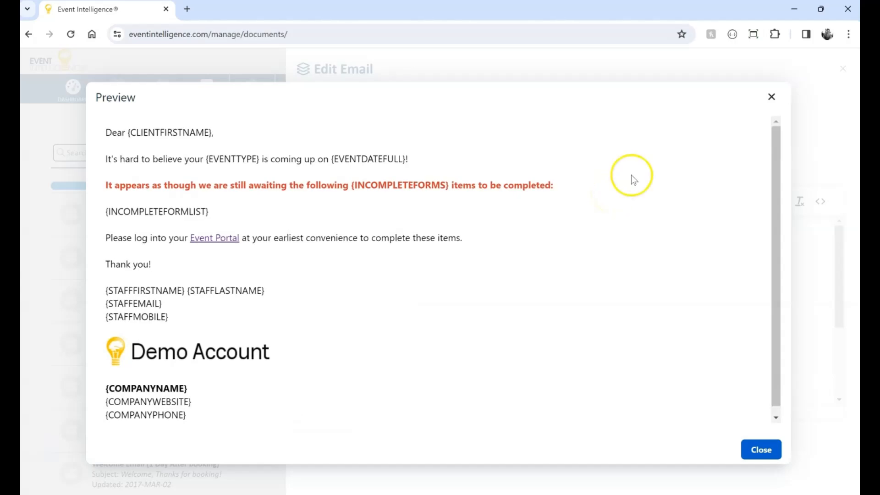
click(771, 97)
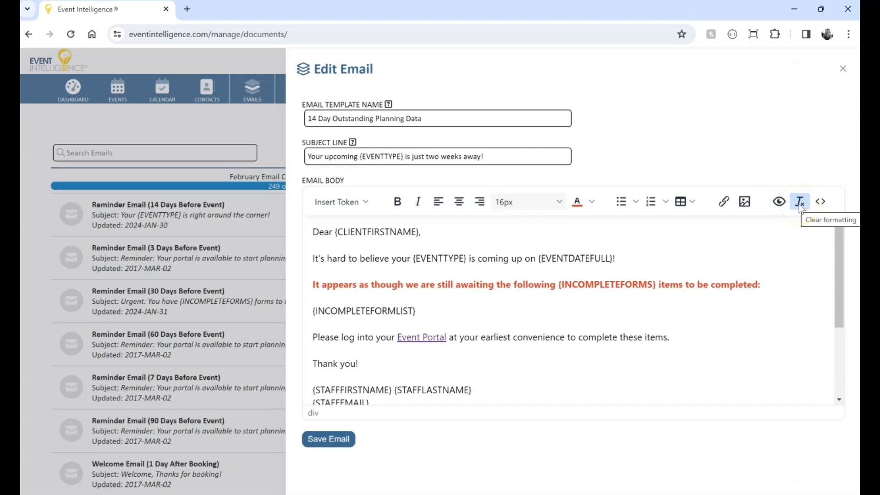
Clear the formatting from the line about awaiting the incomplete forms.
click(782, 286)
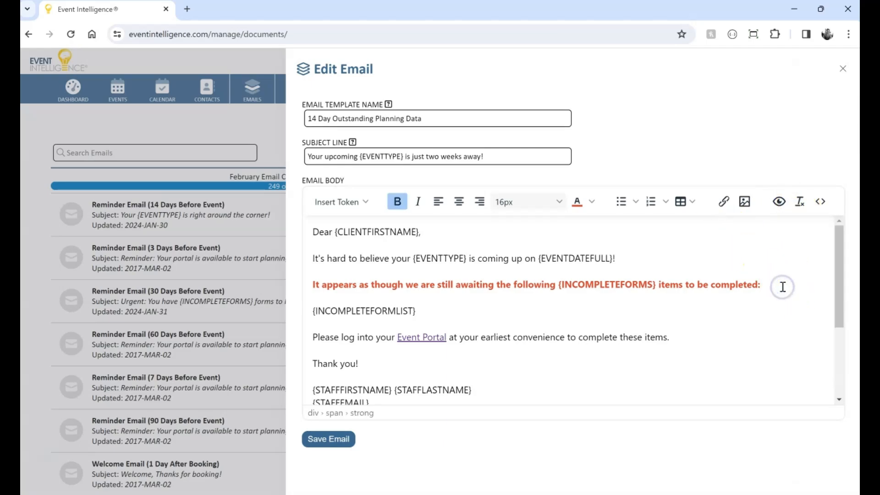
key(shift+Home)
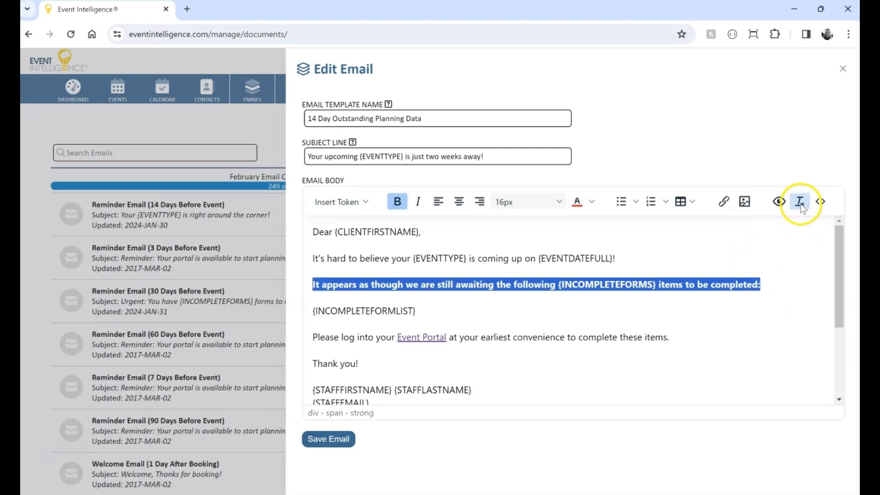
click(799, 201)
Make the awaiting-forms line bold again and colour it red.
click(770, 282)
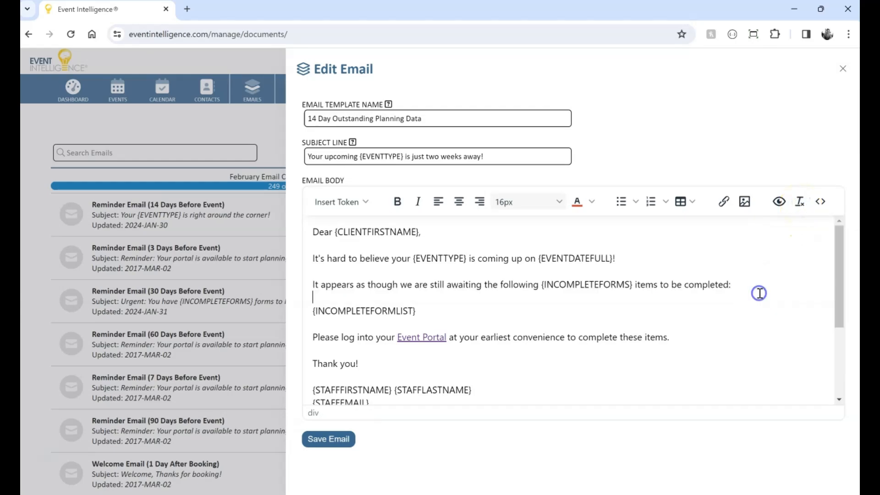
drag(732, 281, 296, 285)
key(ctrl+b)
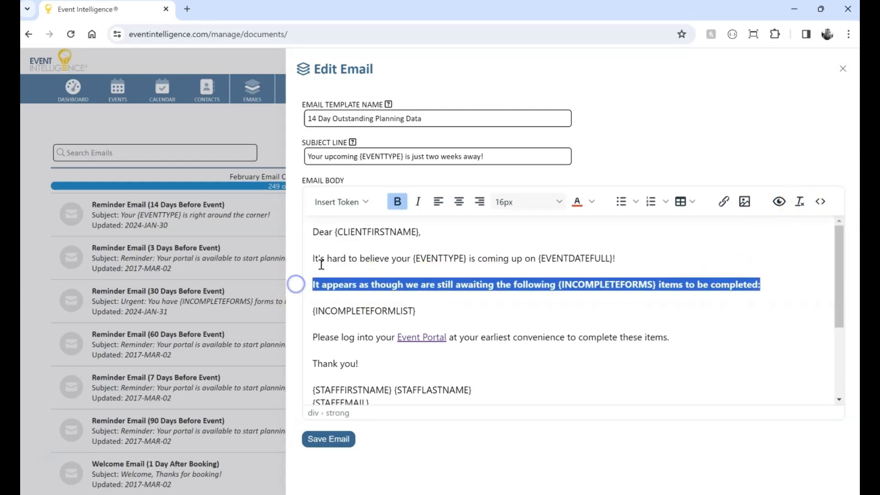
click(576, 202)
click(667, 241)
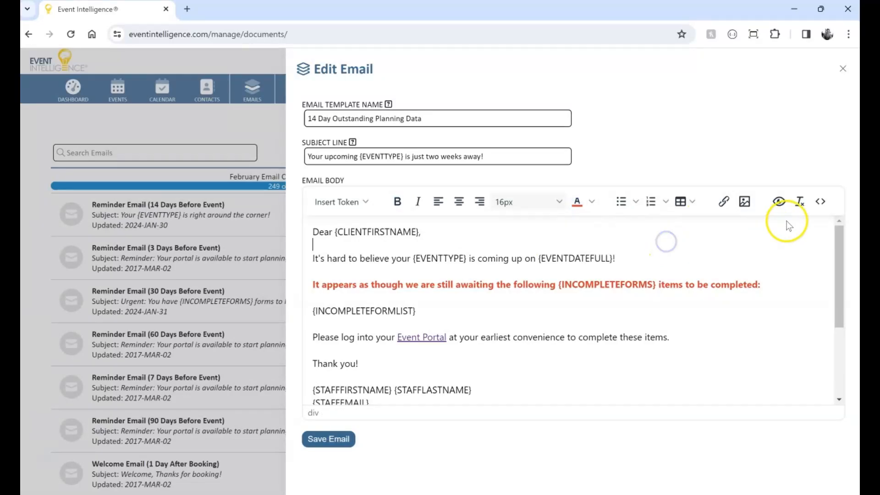
Inspect the email body's HTML source code and close the source view.
click(820, 202)
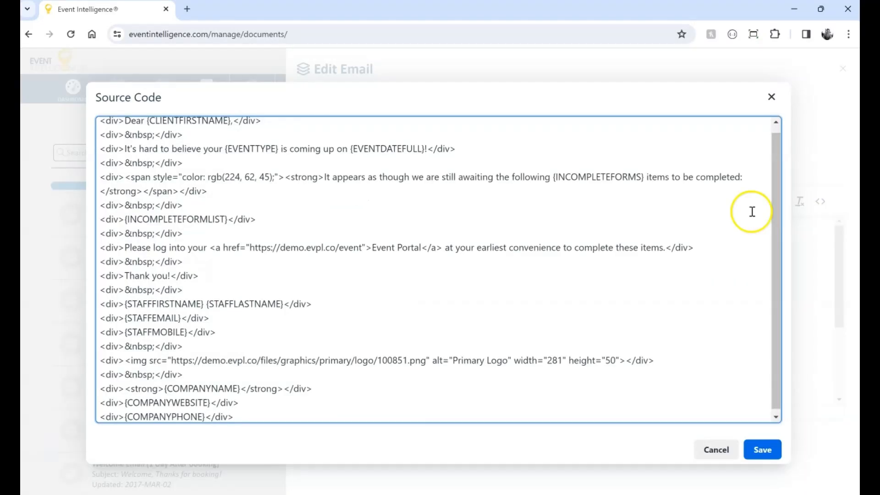
drag(777, 229, 776, 133)
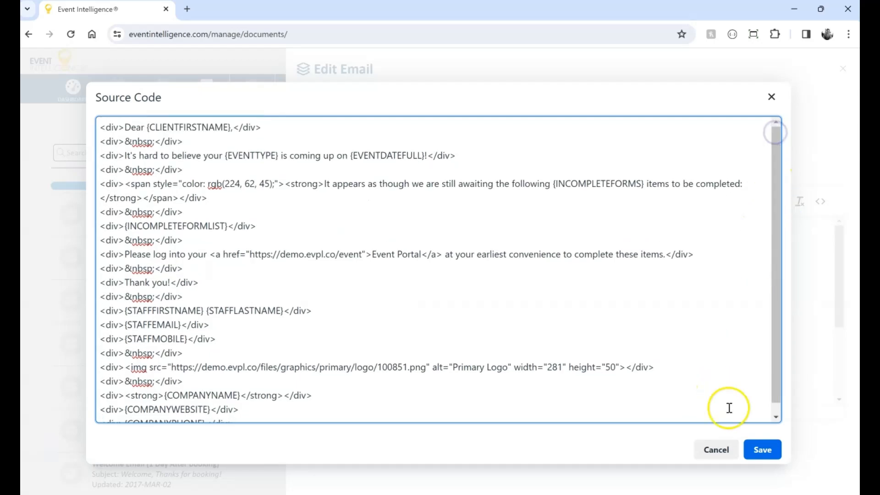
click(762, 449)
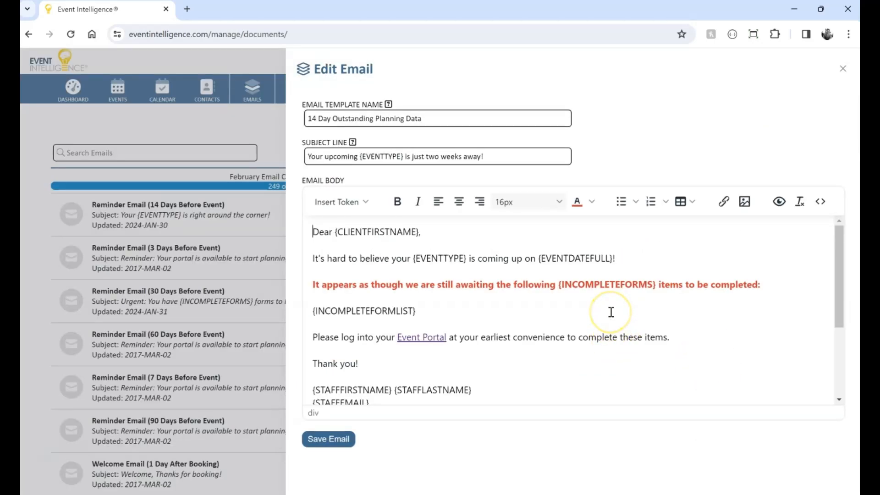
Save the email template.
scroll(609, 310, down, 3)
scroll(609, 310, up, 3)
click(323, 433)
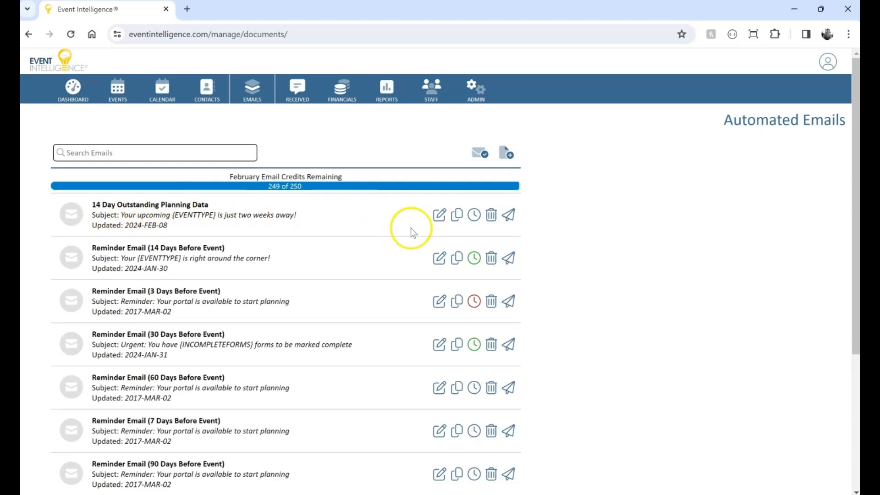
Reopen the 14 Day Outstanding Planning Data template to review its body, then close the editor.
click(440, 218)
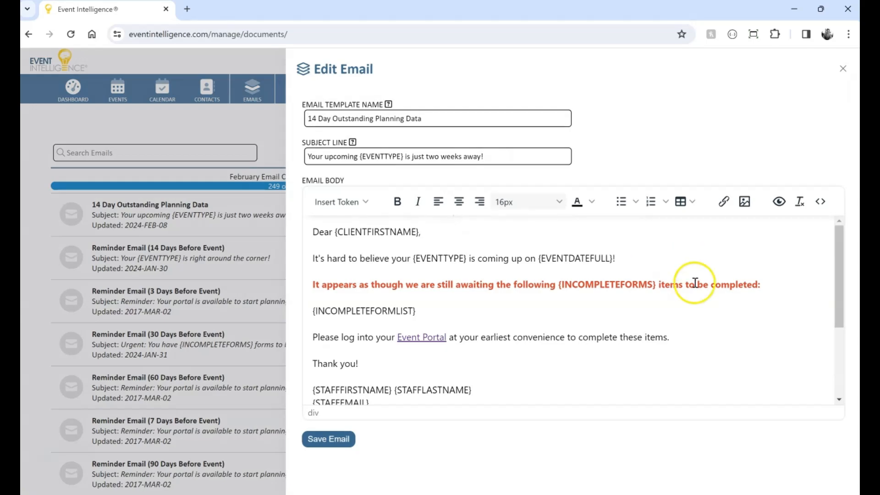
scroll(693, 280, down, 3)
scroll(700, 288, up, 3)
scroll(700, 288, down, 3)
click(698, 287)
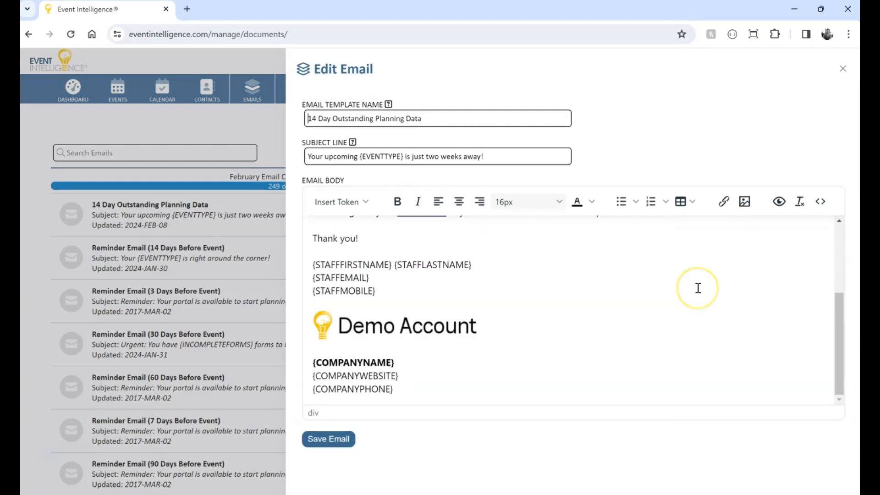
click(842, 69)
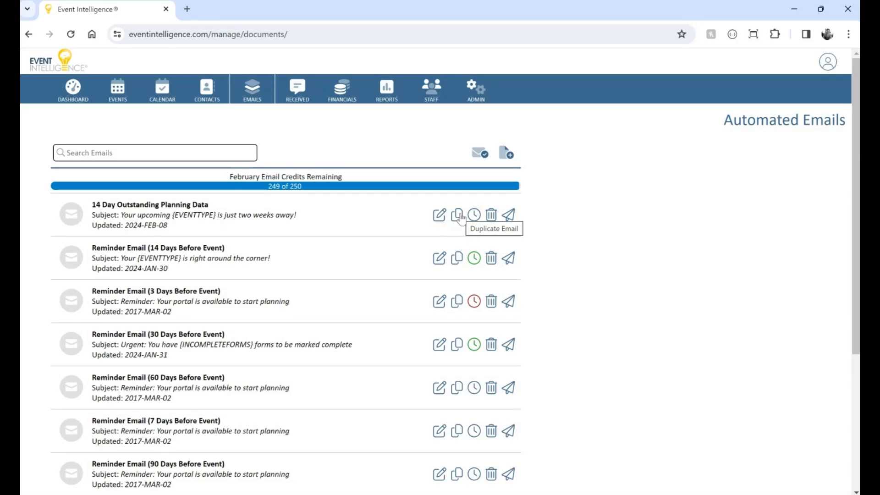
Open automated scheduling for the 14 Day Outstanding Planning Data template and schedule it 14 days before the event date.
click(474, 215)
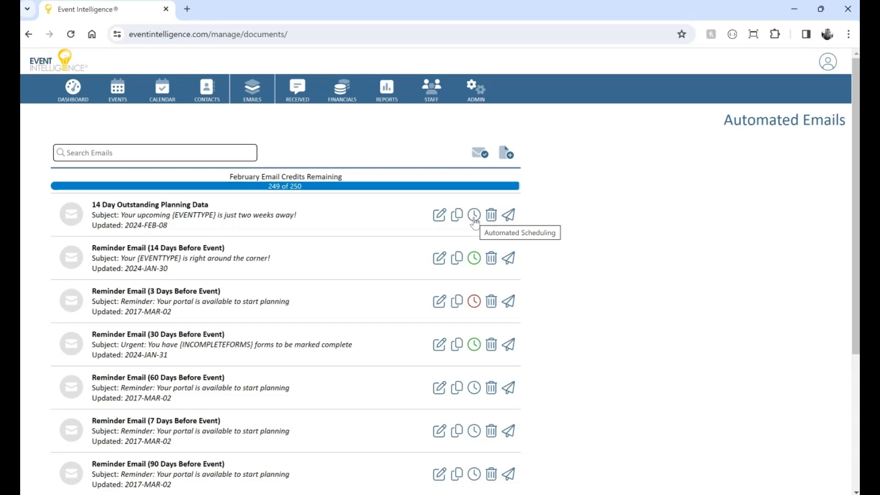
click(475, 258)
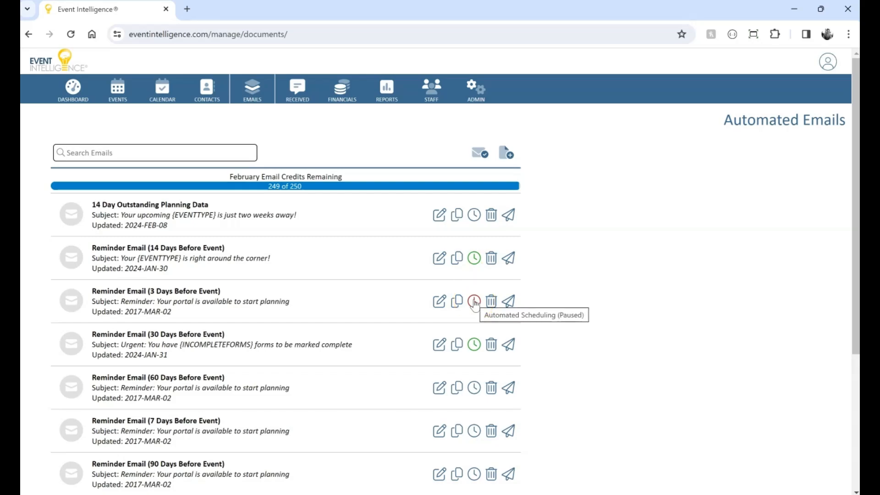
click(474, 215)
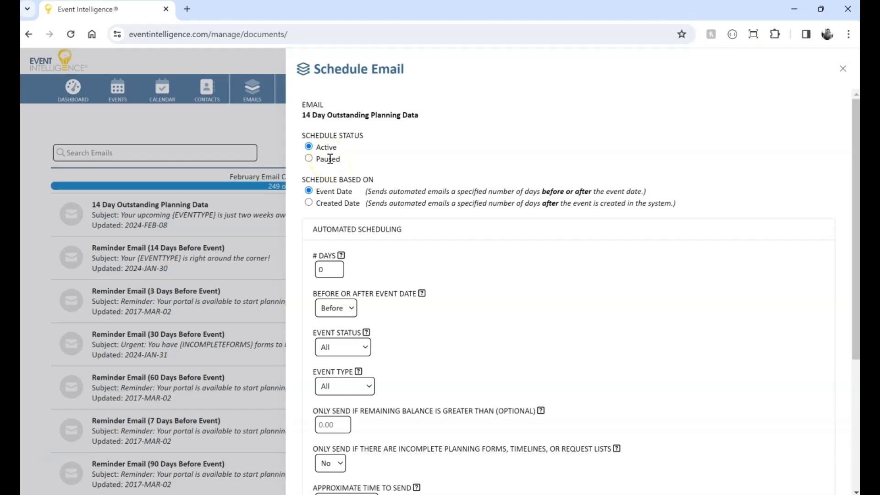
scroll(362, 252, down, 1)
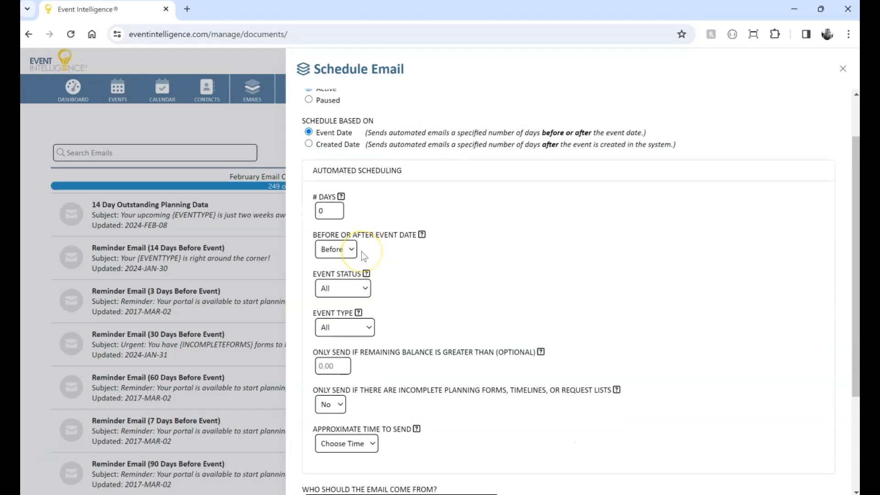
scroll(448, 212, down, 1)
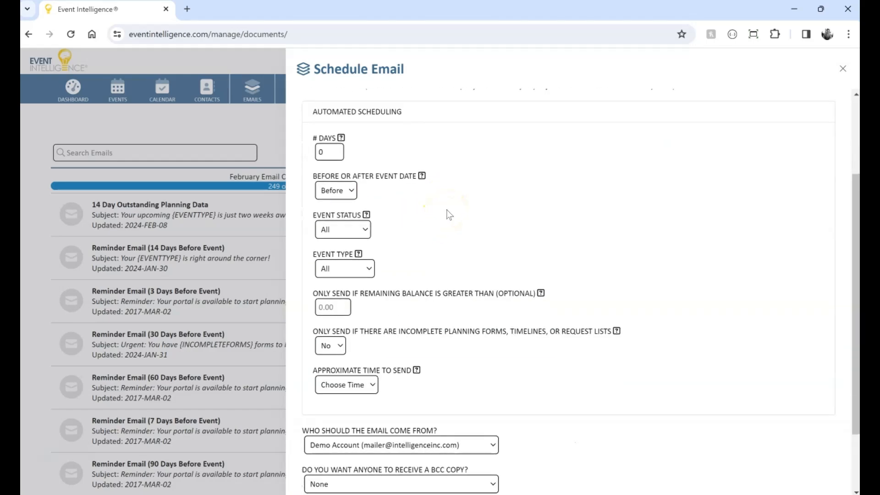
scroll(448, 212, up, 1)
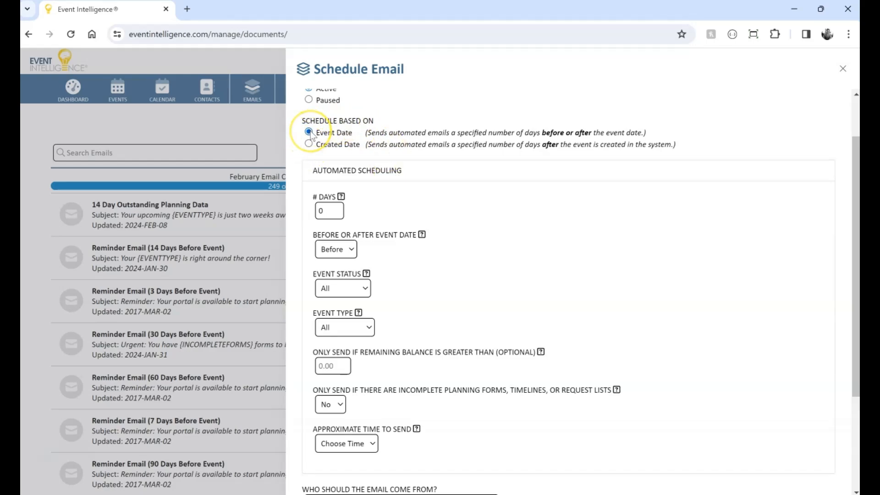
click(330, 212)
key(BackSpace)
text(14)
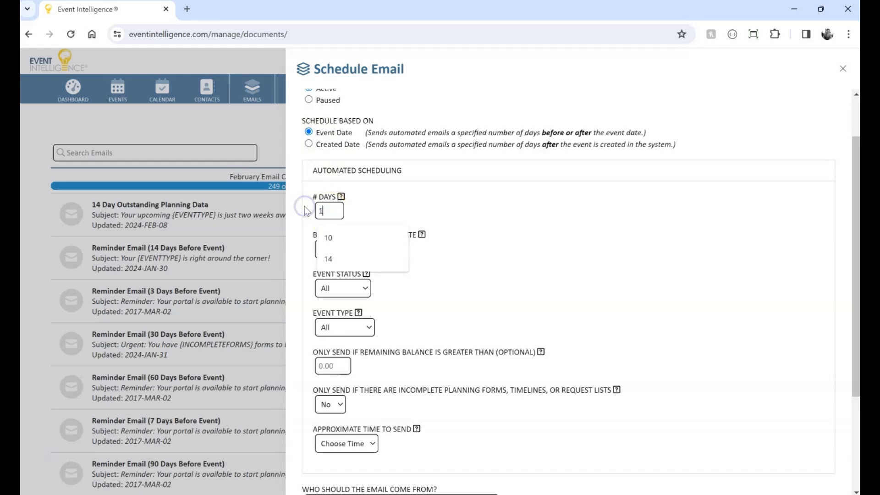
click(425, 205)
click(343, 249)
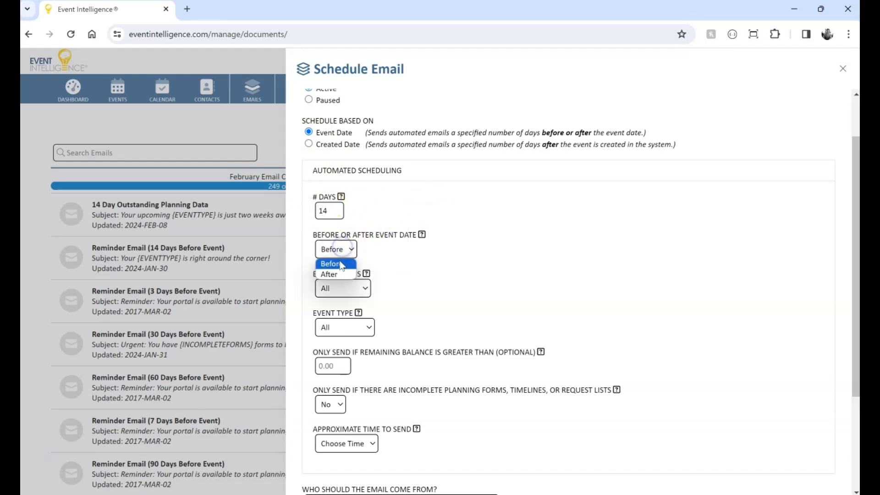
click(339, 265)
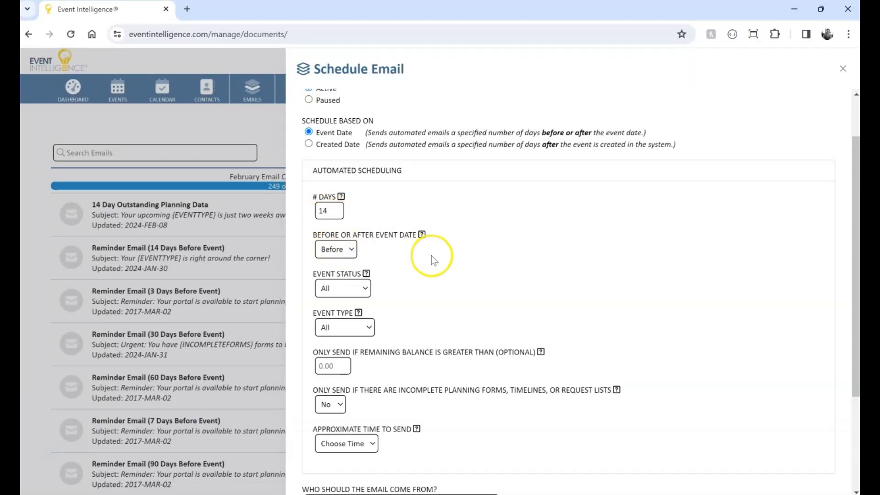
Set the scheduling's event status to Booked.
scroll(431, 254, down, 1)
click(356, 231)
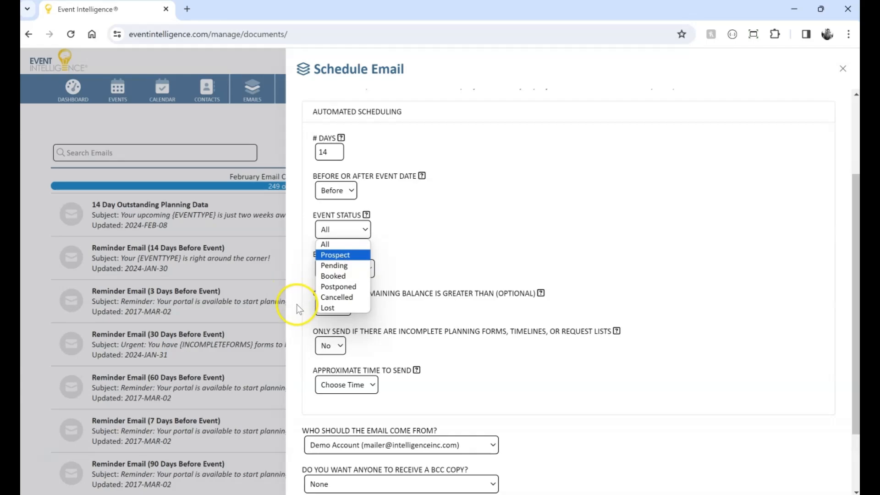
click(336, 279)
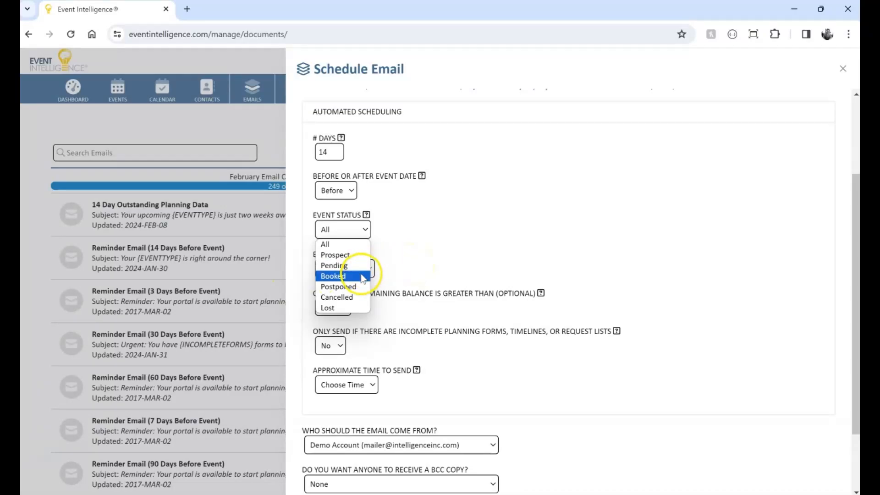
click(356, 280)
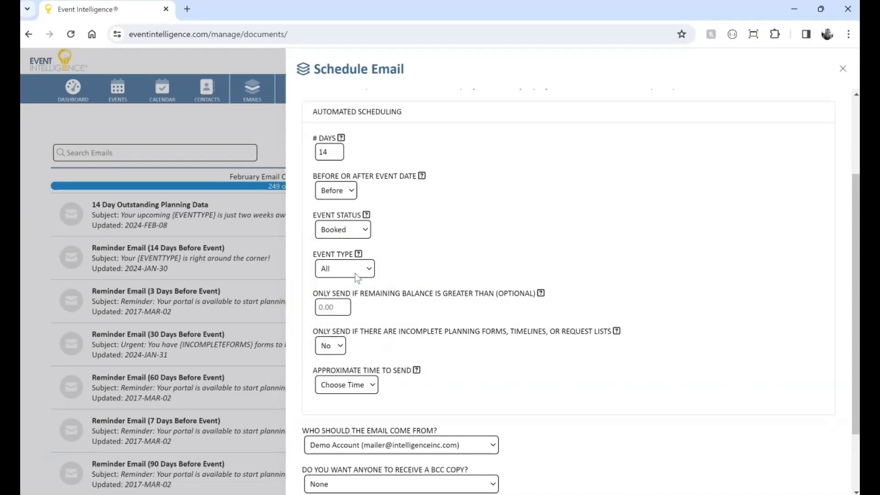
Check the event type options and keep All selected.
click(376, 260)
click(369, 271)
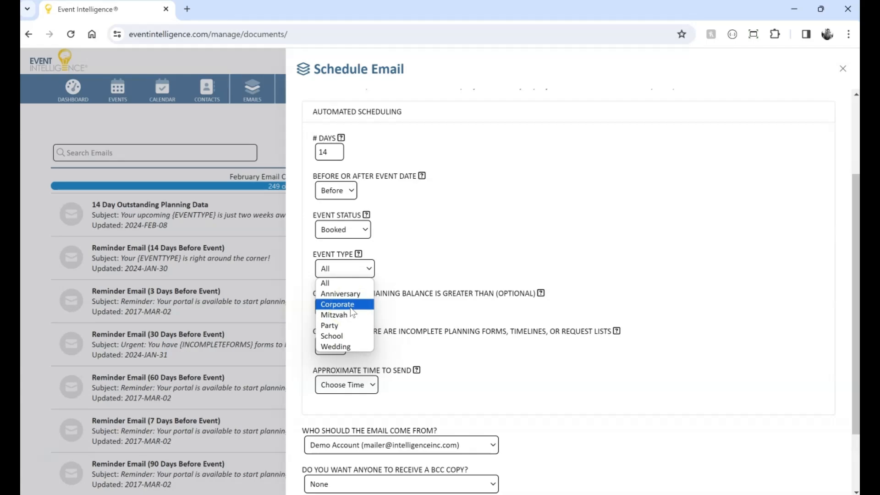
click(338, 284)
click(417, 266)
click(370, 253)
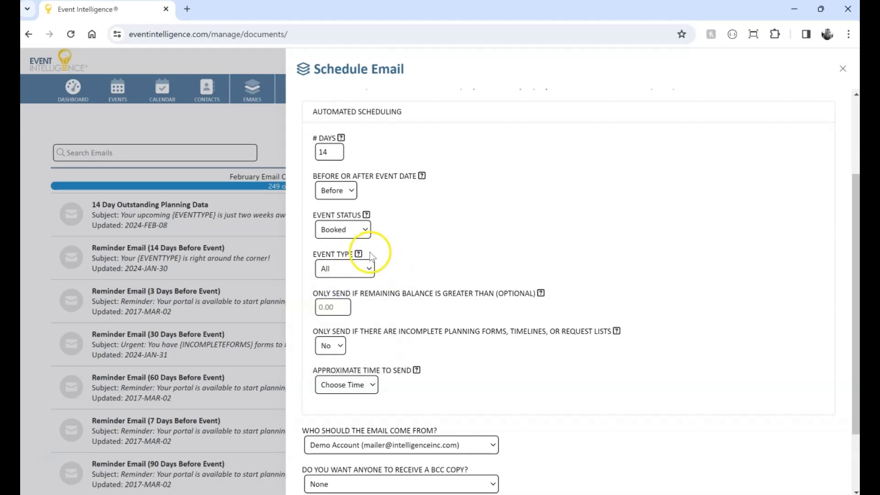
mouse_move(370, 219)
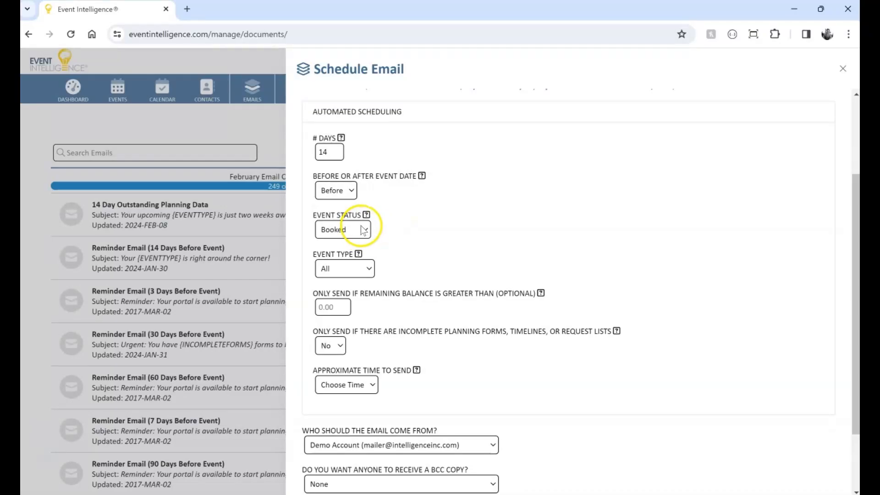
mouse_move(360, 256)
scroll(433, 305, down, 1)
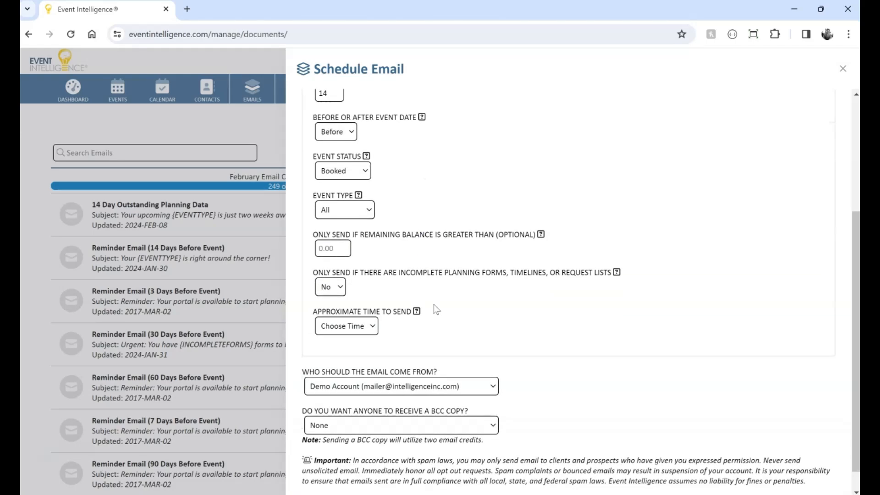
Set the email to send only if there are incomplete planning forms, timelines, or request lists.
click(338, 288)
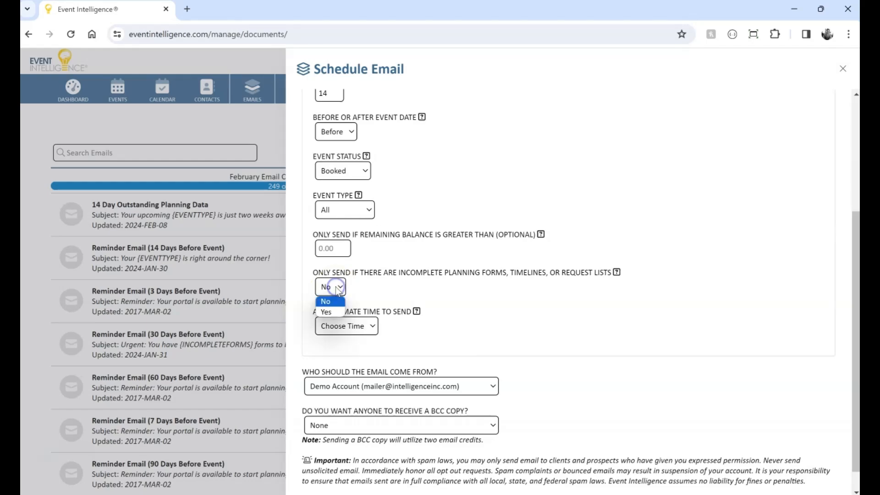
click(336, 313)
click(395, 290)
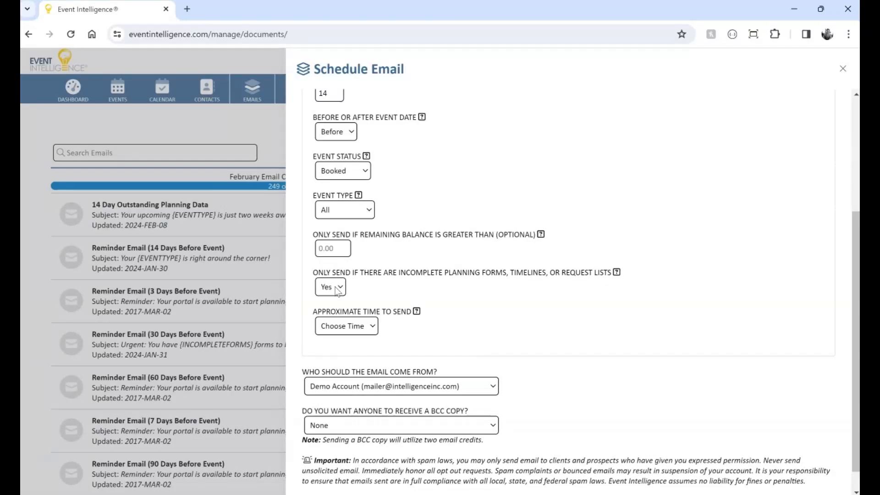
Set the approximate time to send to 10:15 AM.
scroll(499, 301, down, 1)
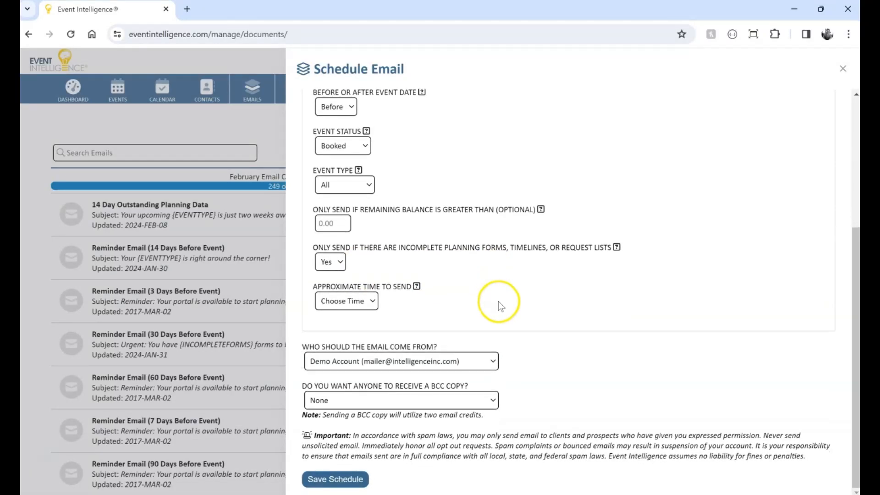
click(358, 300)
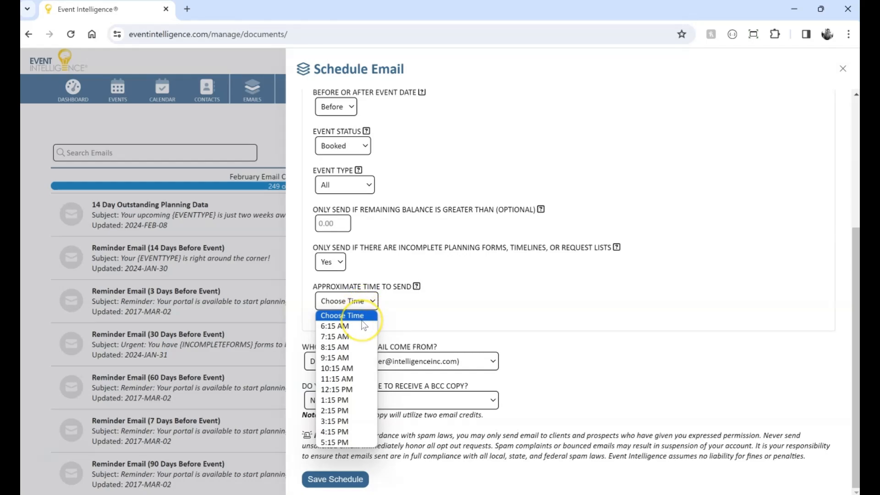
click(360, 368)
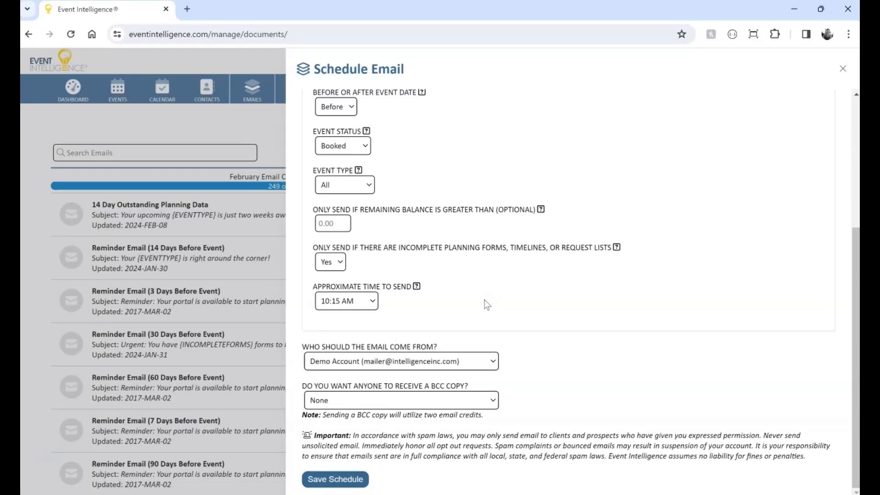
Review the options for who the email should come from.
click(469, 359)
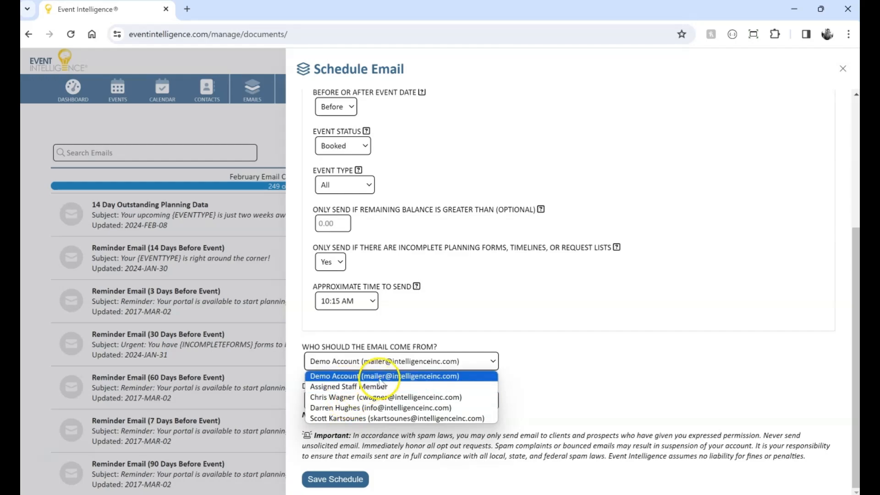
click(545, 352)
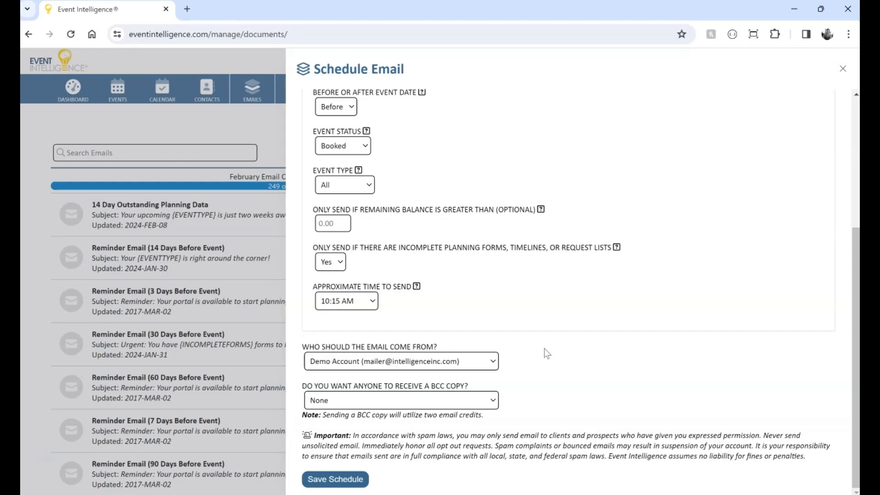
Set the email to come from the Assigned Staff Member.
click(437, 360)
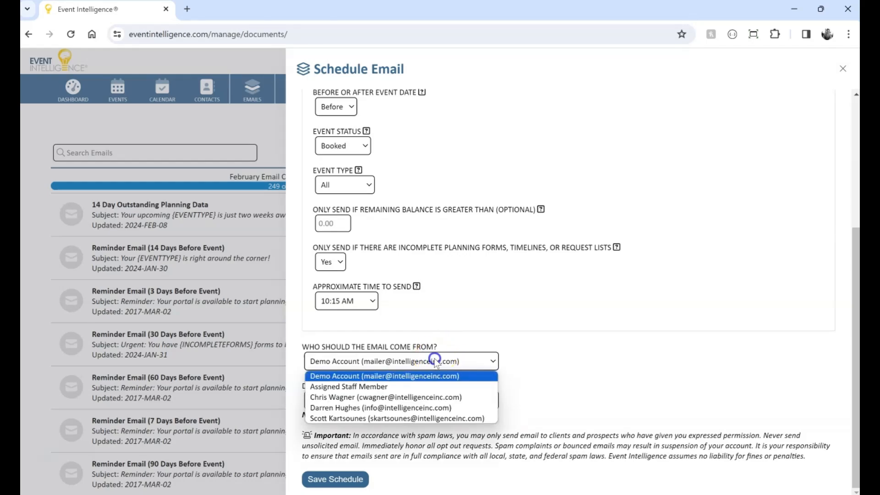
click(364, 386)
click(575, 356)
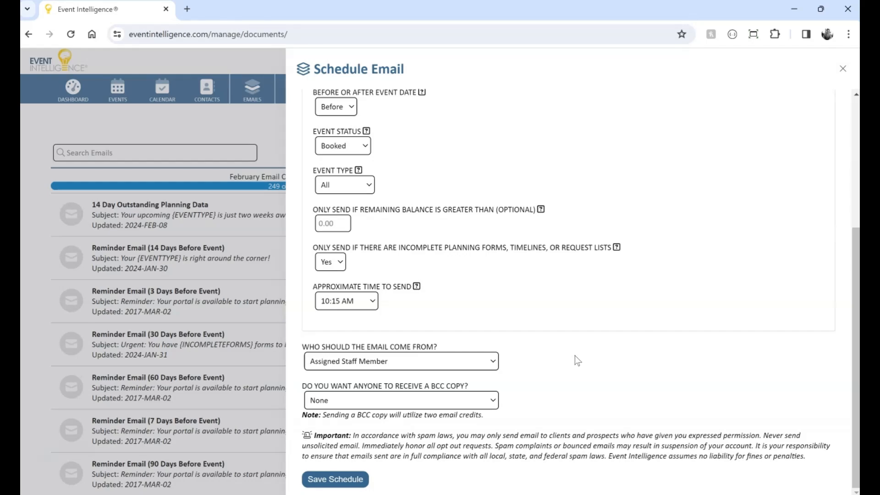
Keep the BCC copy set to None and save the schedule.
click(451, 400)
click(450, 400)
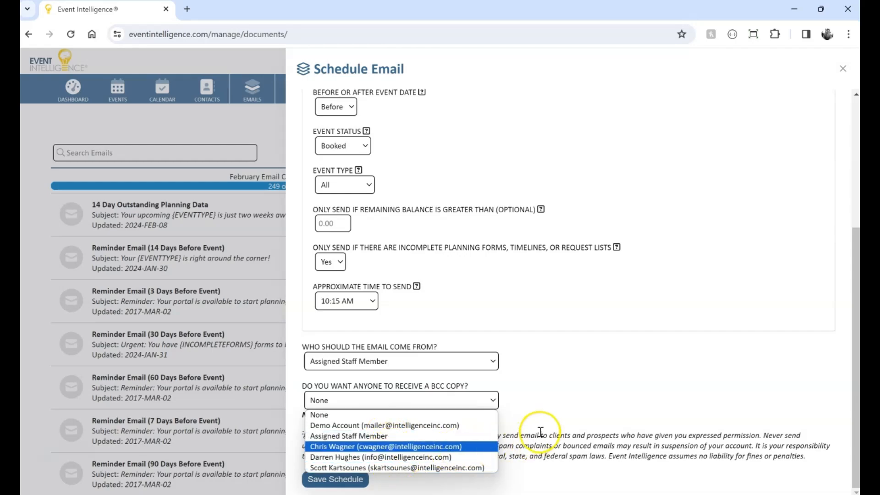
click(557, 391)
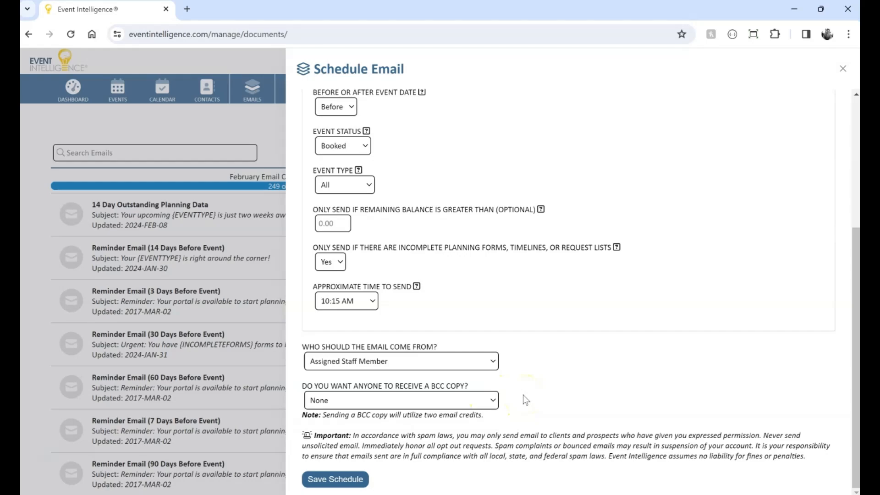
click(346, 480)
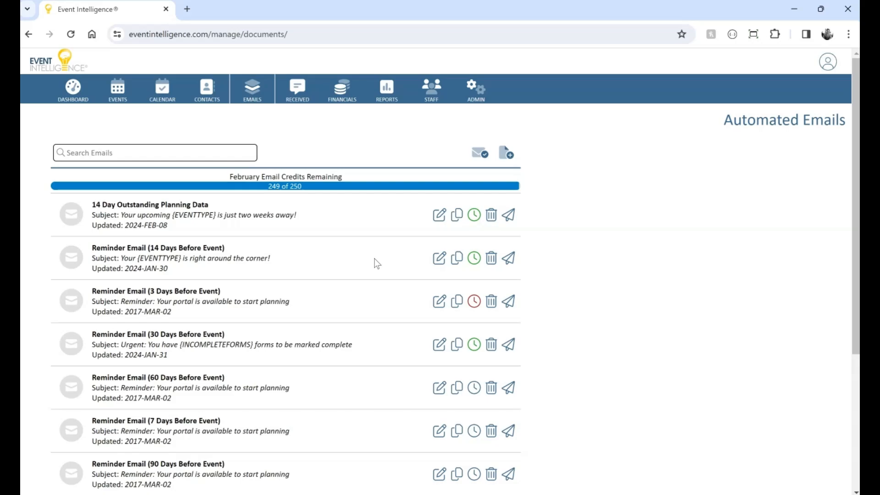
Duplicate the 14 Day Outstanding Planning Data email and name the copy 10 Day Outstanding Balance.
click(457, 215)
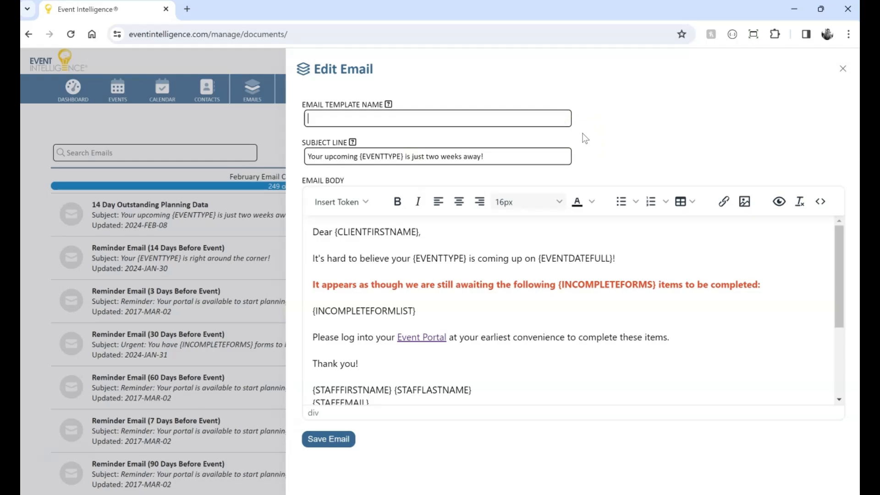
text(10 Day Outstan)
text(ding Blanc)
key(BackSpace)
key(BackSpace)
key(BackSpace)
key(BackSpace)
text(ala)
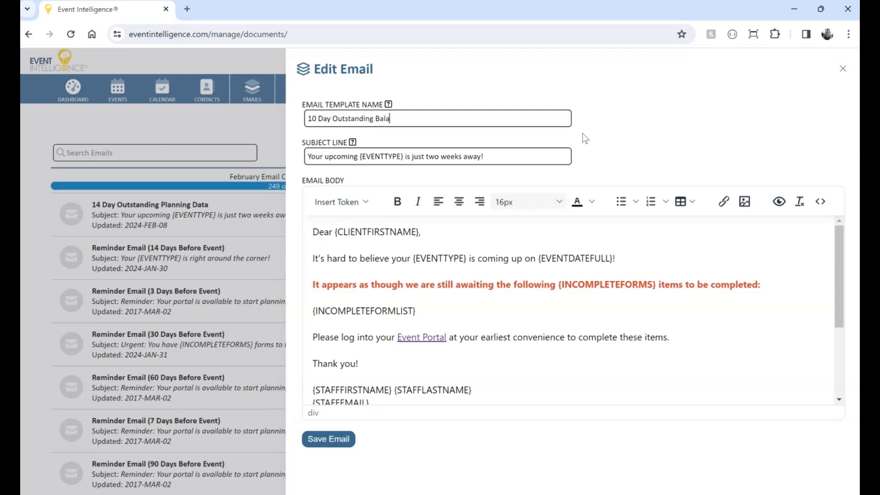
text(nce)
key(Tab)
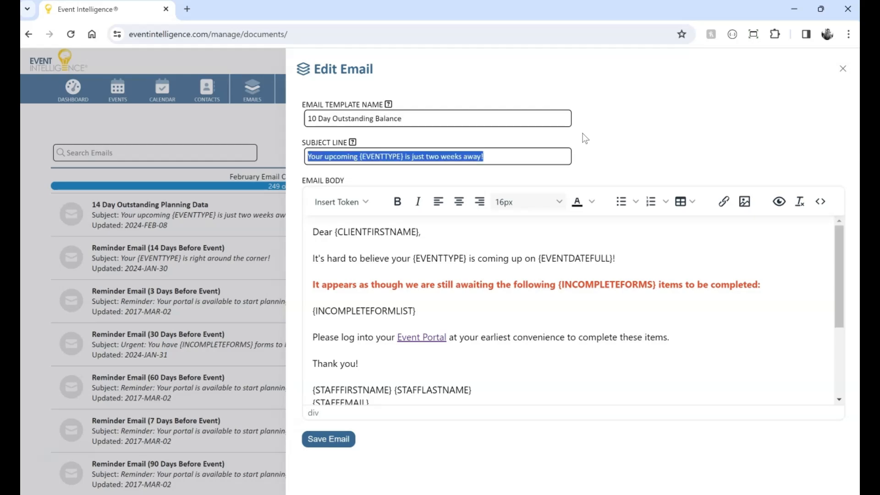
Set the subject line to 'You have an outstanding balance'.
text(You)
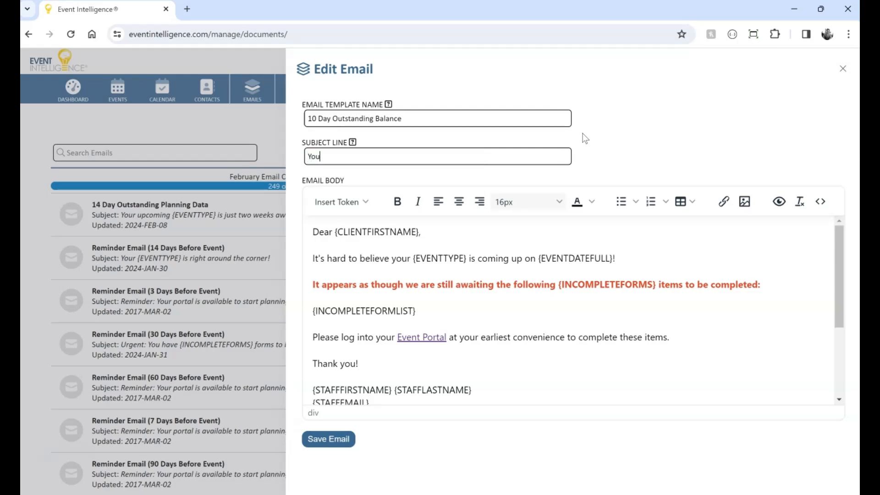
text( have an outstanding balance)
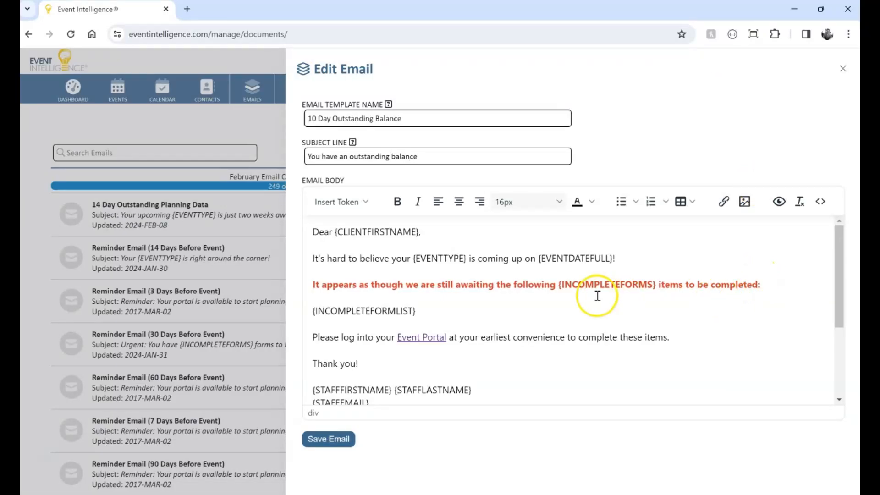
Remove the word 'Dear' from the greeting line of the email body.
scroll(497, 280, down, 3)
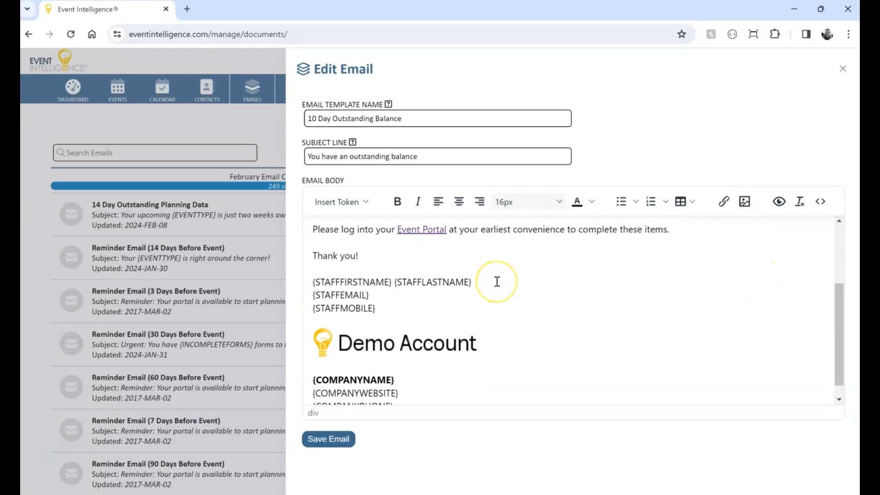
scroll(497, 281, up, 3)
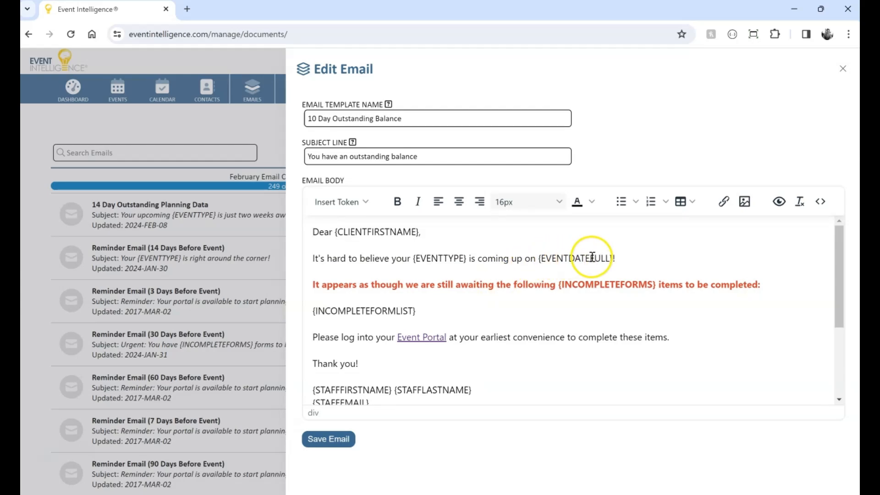
click(627, 261)
triple_click(620, 261)
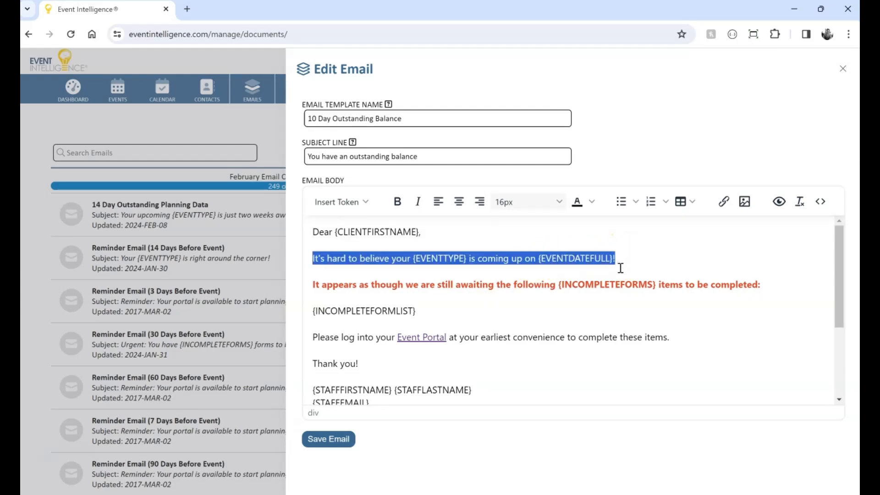
key(ctrl+Home)
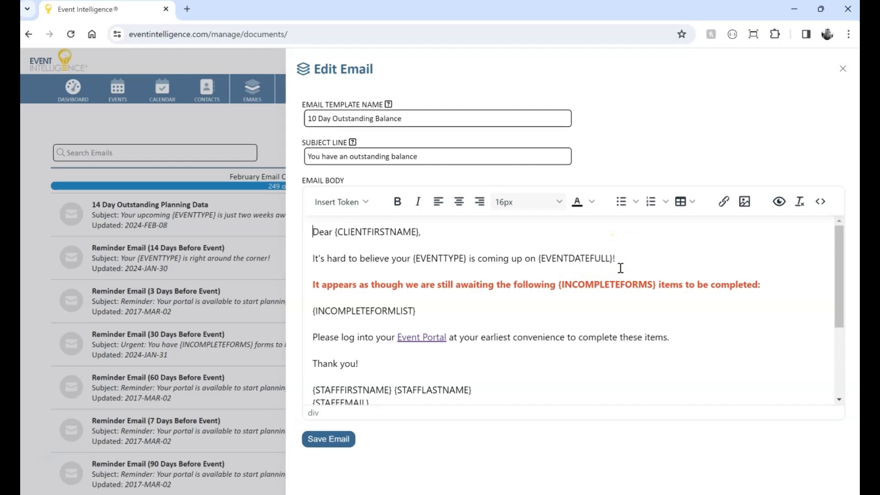
key(Delete)
key(Delete)
key(Delete)
key(Delete)
key(Delete)
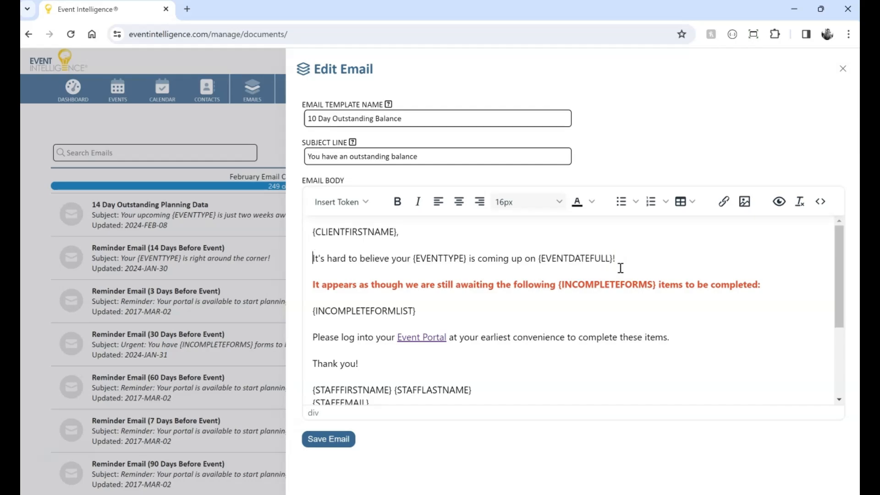
Replace the second line with 'Your outstanding balance for your event is:' followed by the Remaining Balance token.
triple_click(620, 268)
text(You)
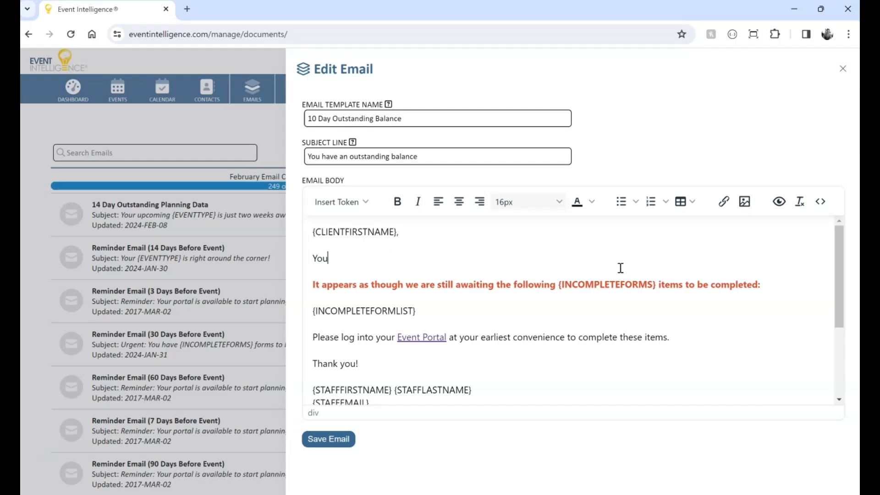
text(r outstanding balance for your event is:)
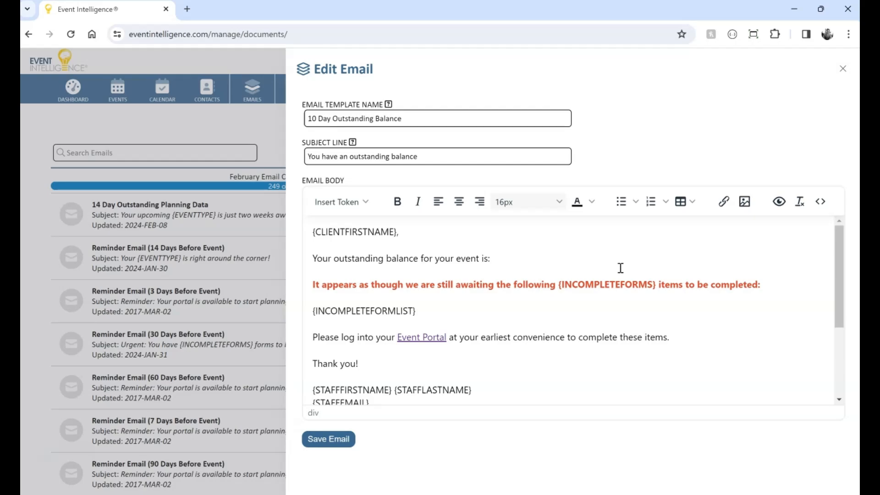
click(348, 200)
scroll(386, 304, down, 4)
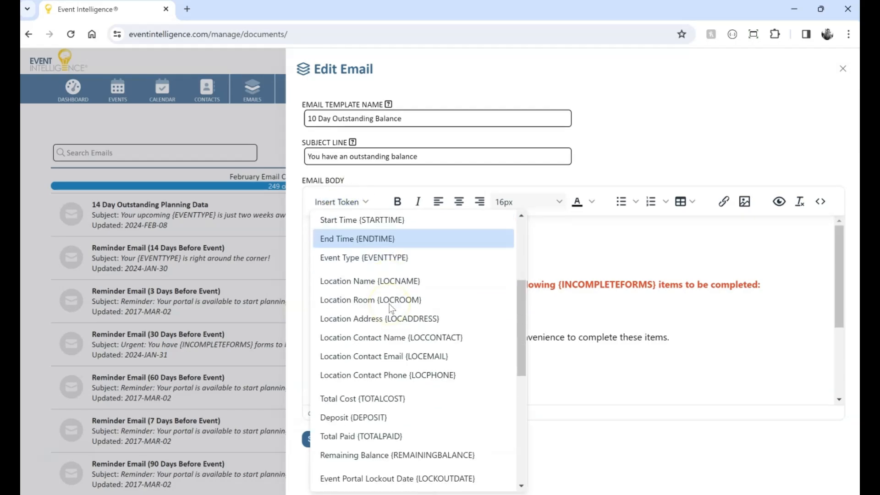
scroll(390, 305, down, 3)
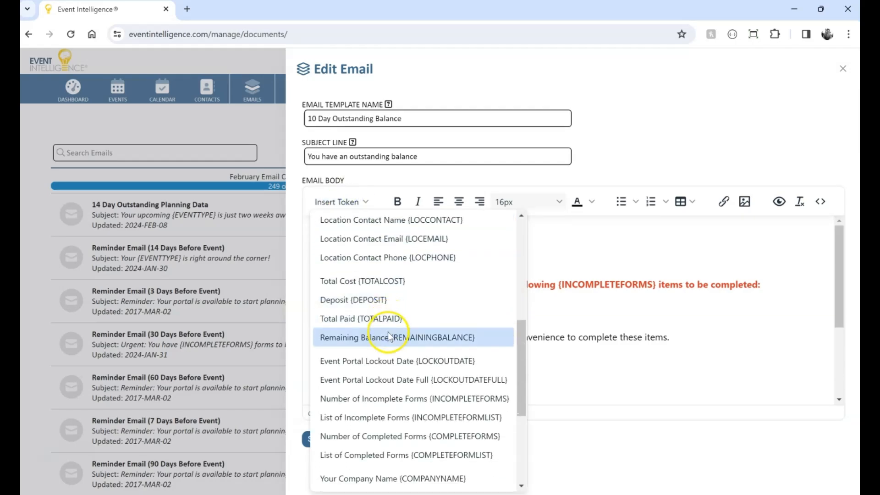
click(389, 337)
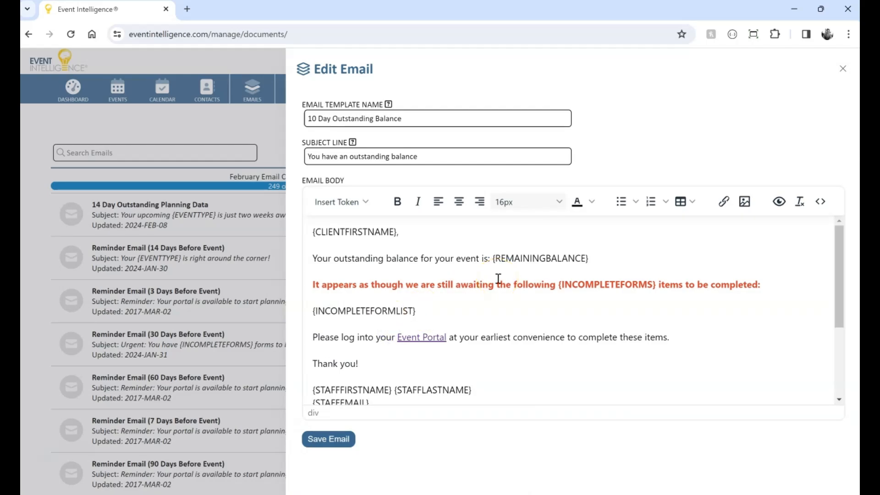
Make the REMAININGBALANCE token bold.
click(497, 258)
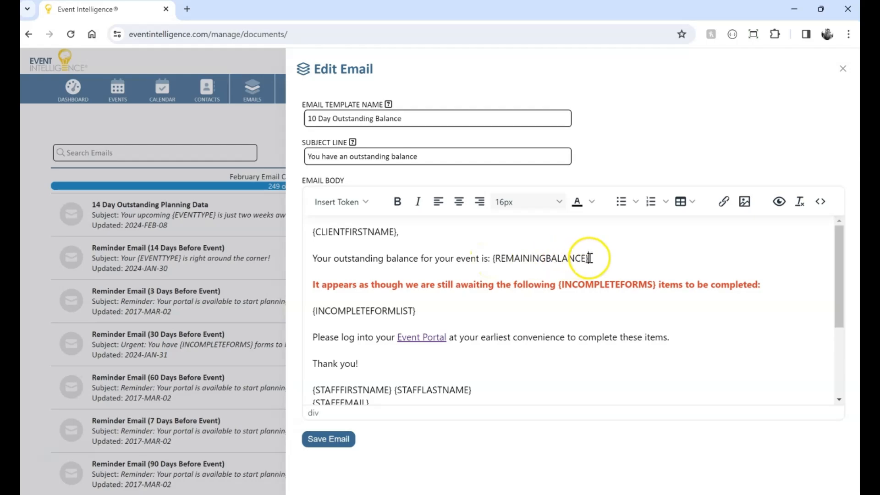
drag(588, 258, 493, 258)
key(ctrl+b)
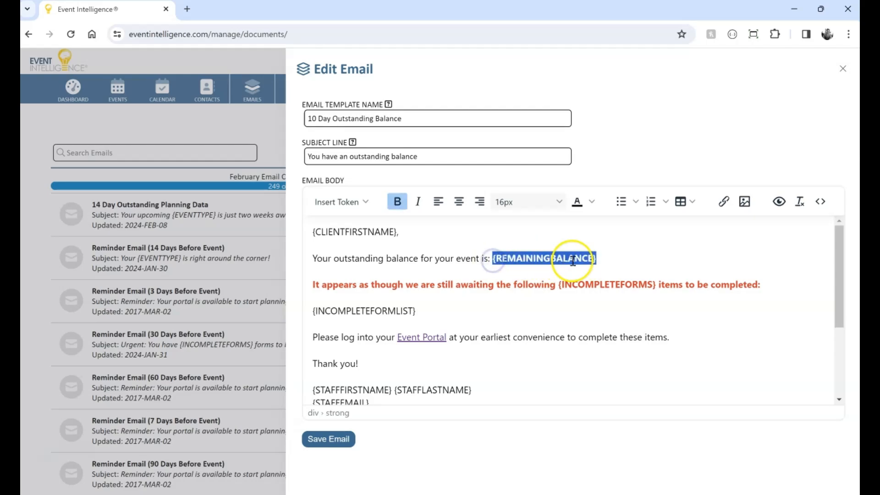
click(611, 259)
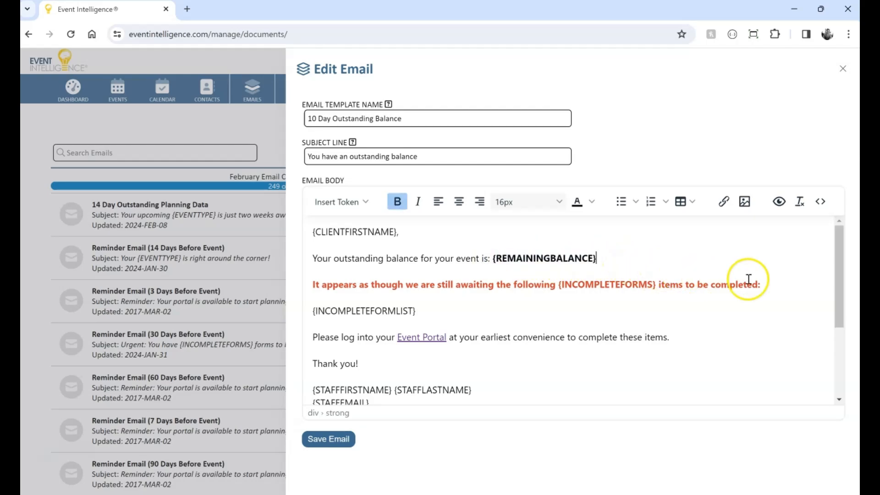
Replace the incomplete-forms paragraphs with the sentence 'Please click here to pay your final balance:'.
drag(685, 337, 318, 286)
text(Please)
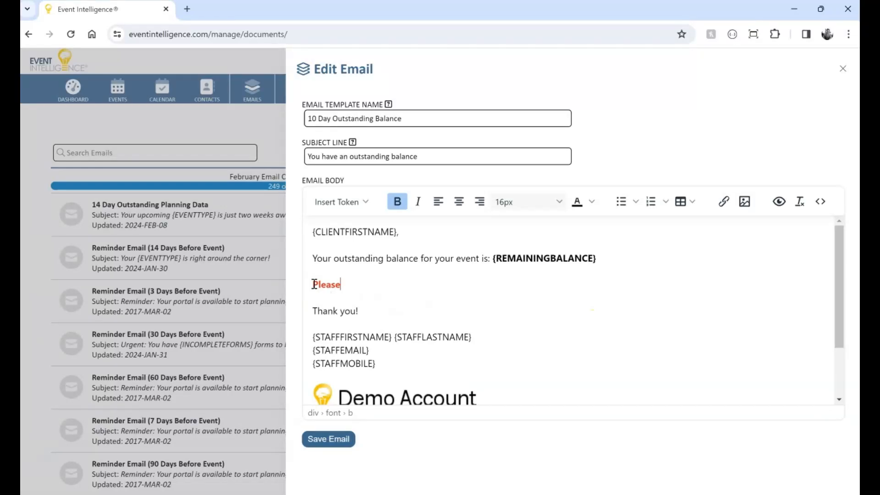
key(BackSpace)
key(BackSpace)
key(BackSpace)
key(BackSpace)
key(BackSpace)
key(BackSpace)
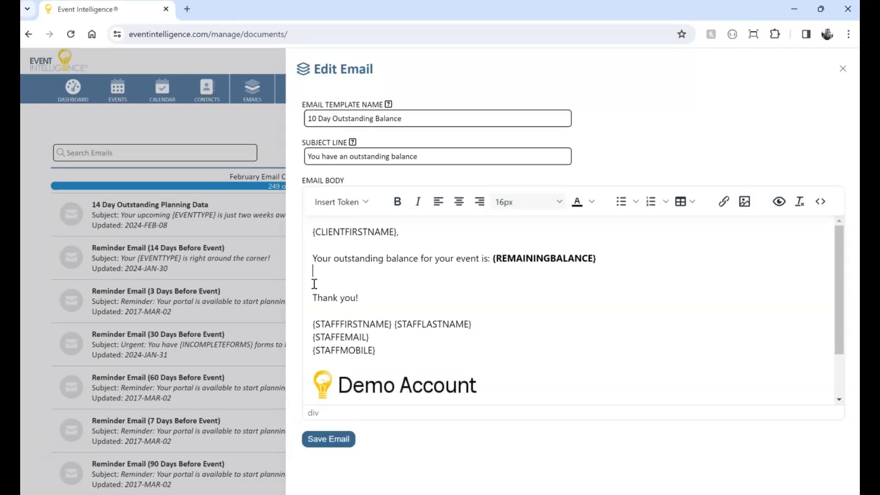
text(Please click here t)
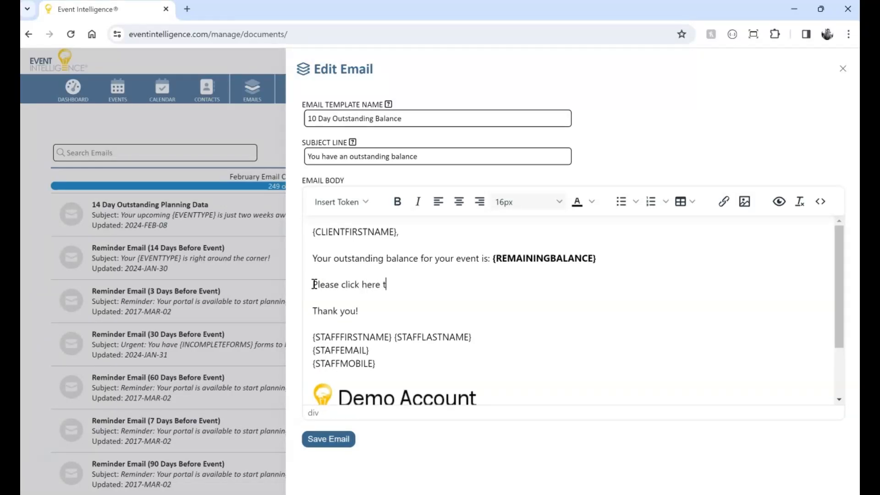
text(o pay your final balance:)
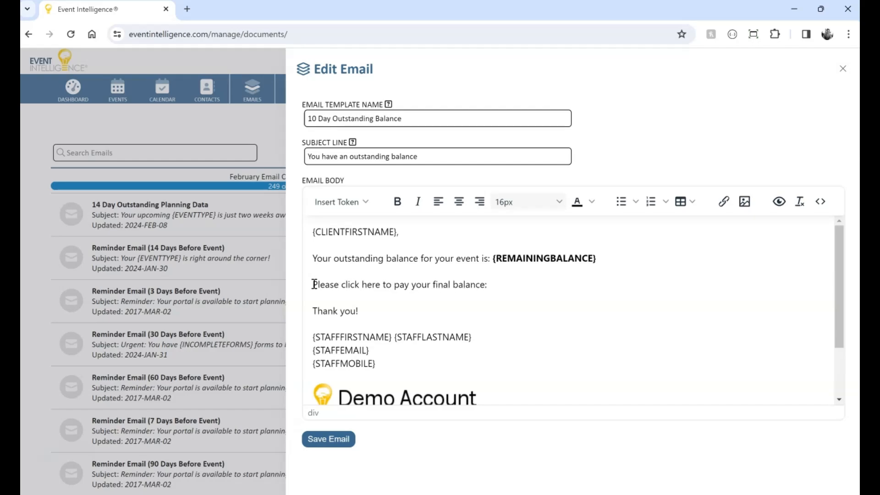
Insert a Payment Gateway link at the end of the payment sentence.
click(723, 201)
click(405, 339)
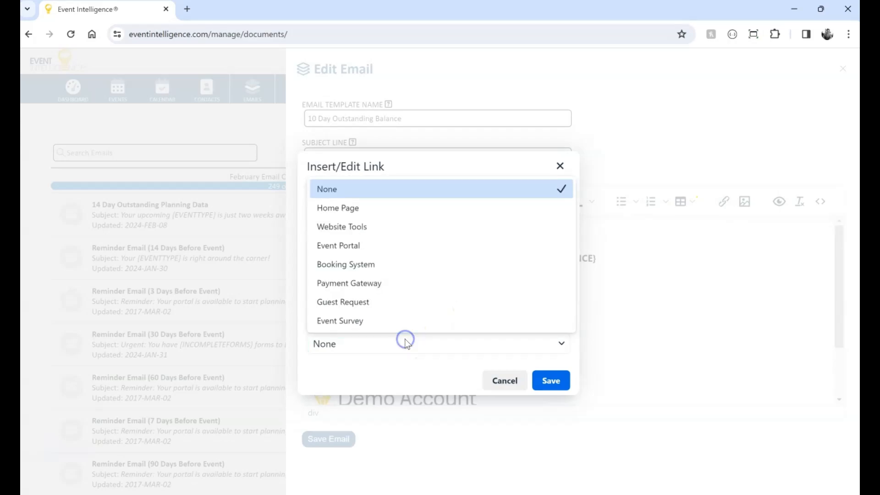
click(393, 285)
click(548, 381)
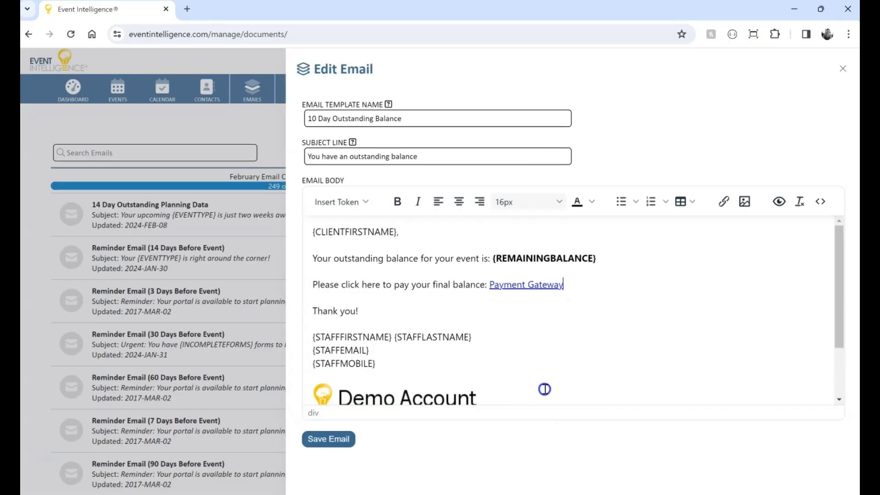
Delete the staff signature lines and change 'Thank you!' to 'Thank you,'.
click(576, 310)
drag(384, 362, 321, 330)
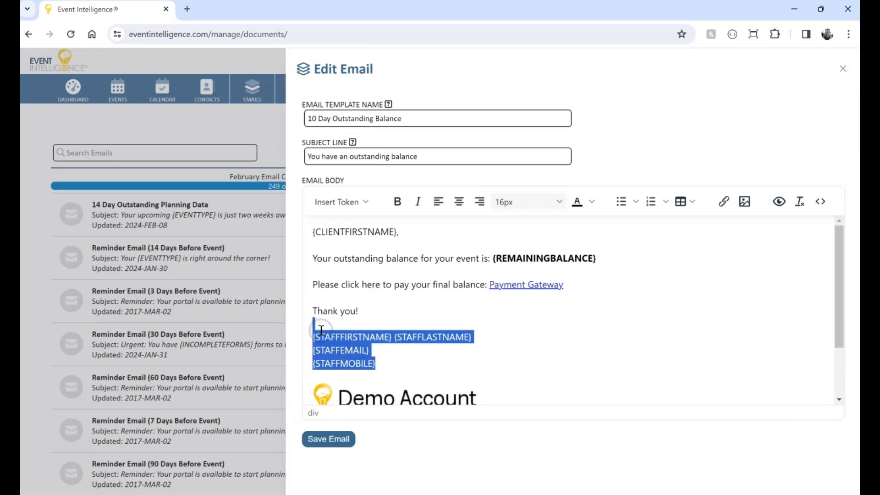
key(BackSpace)
key(BackSpace)
key(BackSpace)
text(,)
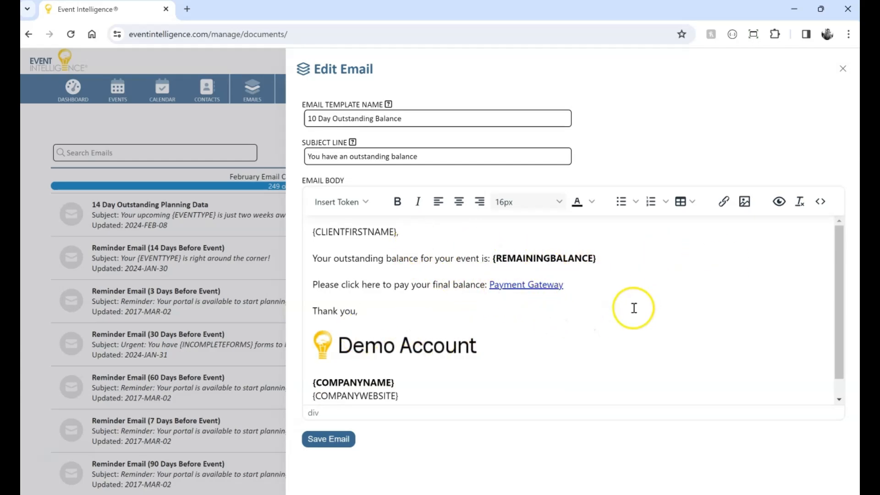
Save the email template.
scroll(632, 307, down, 1)
scroll(634, 304, up, 1)
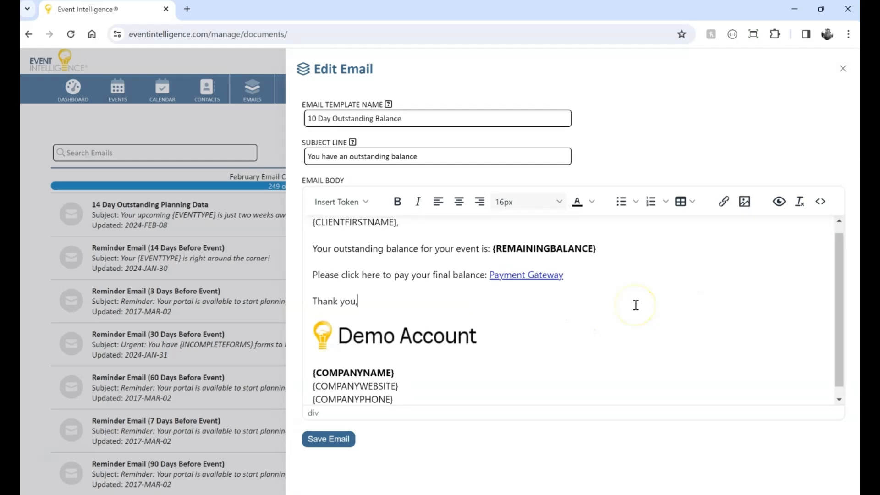
click(337, 439)
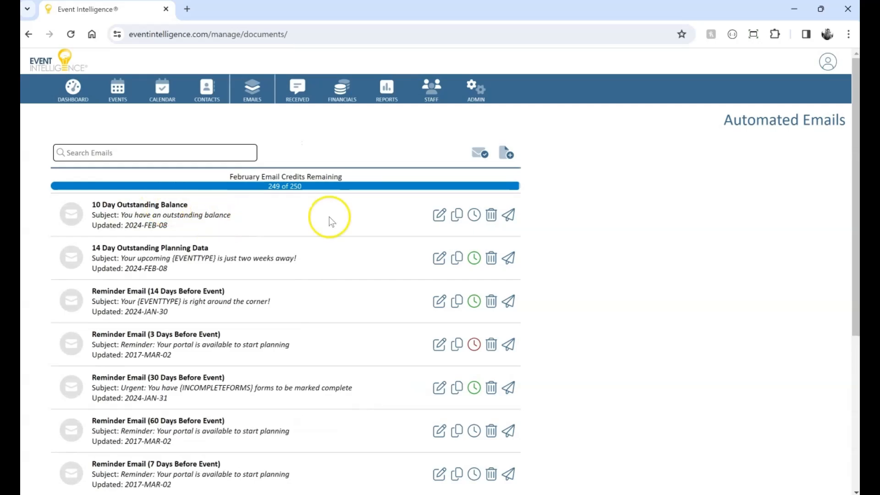
Open scheduling for the 10 Day Outstanding Balance email and set the number of days to 10.
click(474, 216)
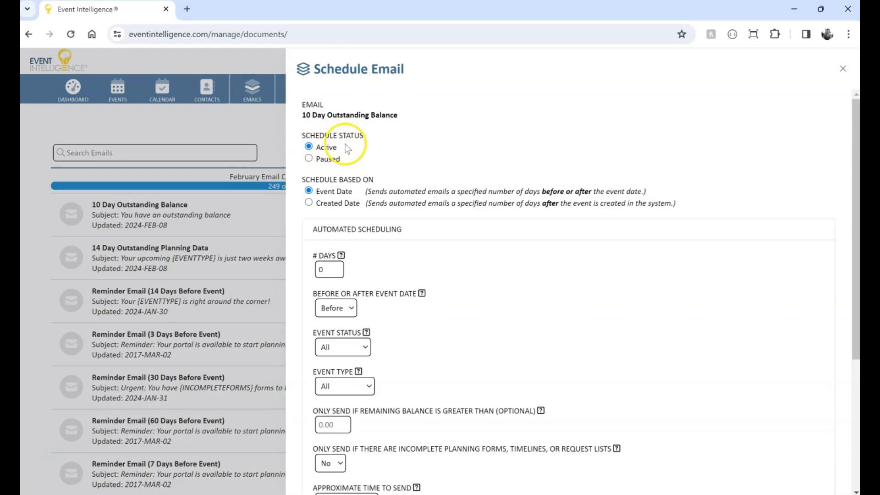
drag(332, 270, 275, 270)
text(10)
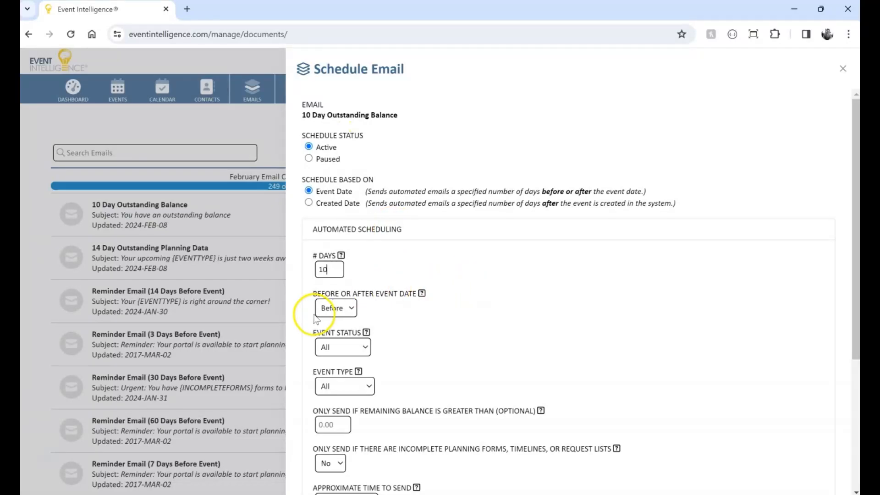
Limit the balance reminder schedule to Booked events with a remaining balance greater than 25.
scroll(568, 317, down, 3)
click(353, 230)
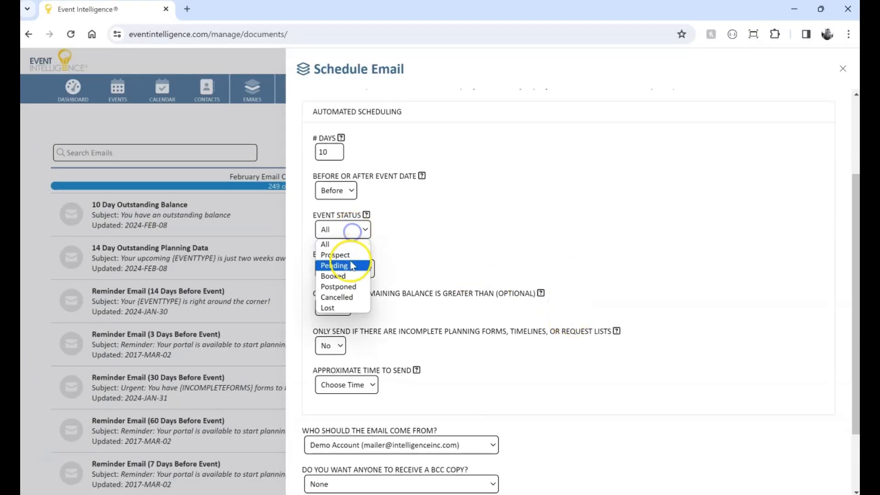
click(347, 277)
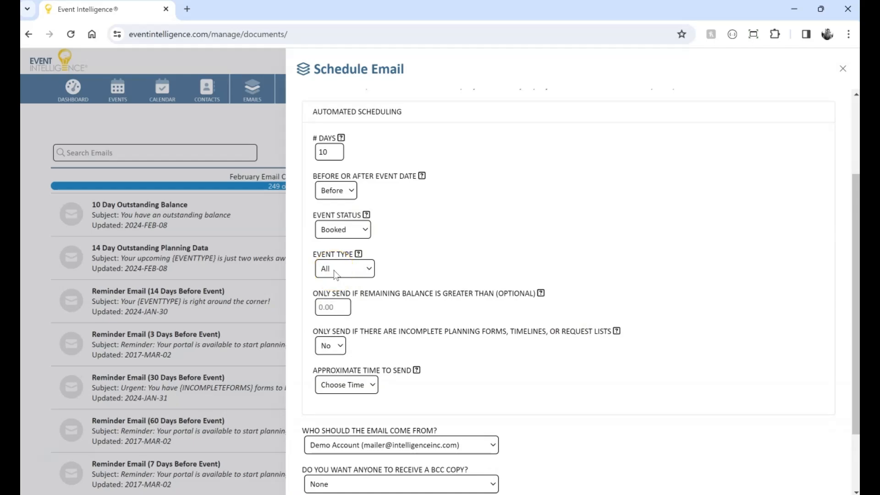
scroll(513, 257, down, 2)
click(329, 223)
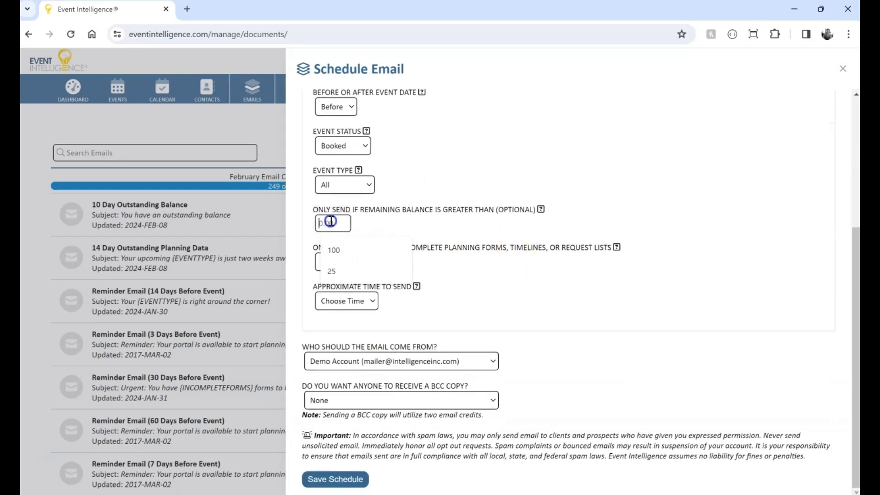
click(385, 224)
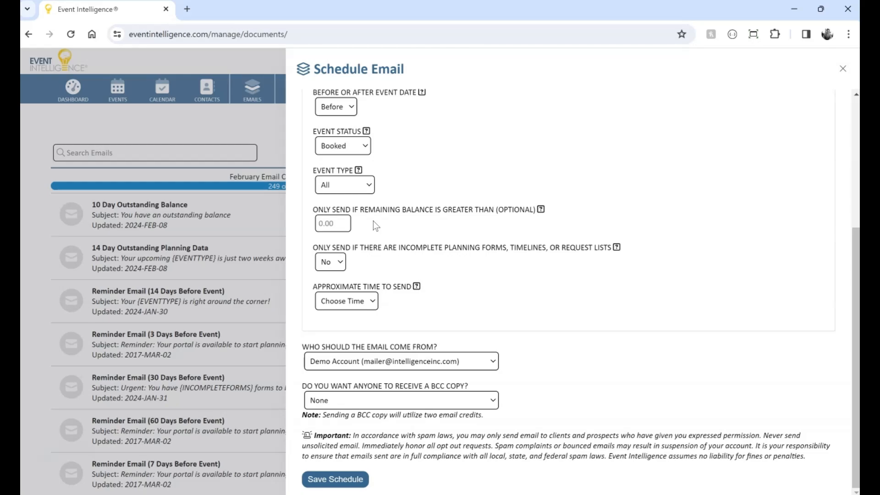
click(324, 223)
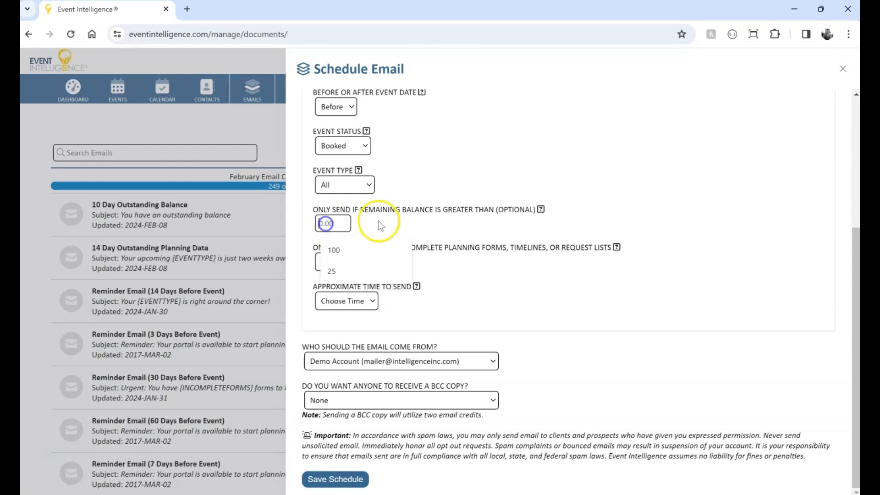
text(25)
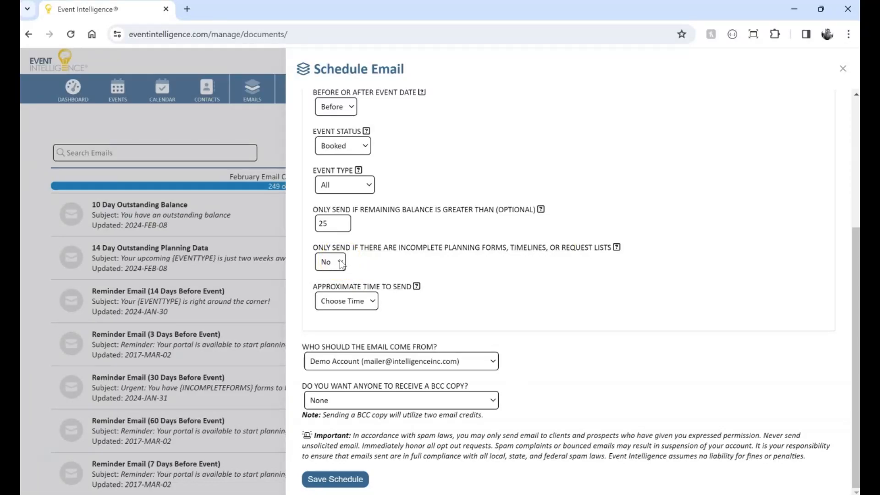
Set the approximate send time to 2:15 PM, keep Demo Account as the sender, and save the schedule.
click(369, 303)
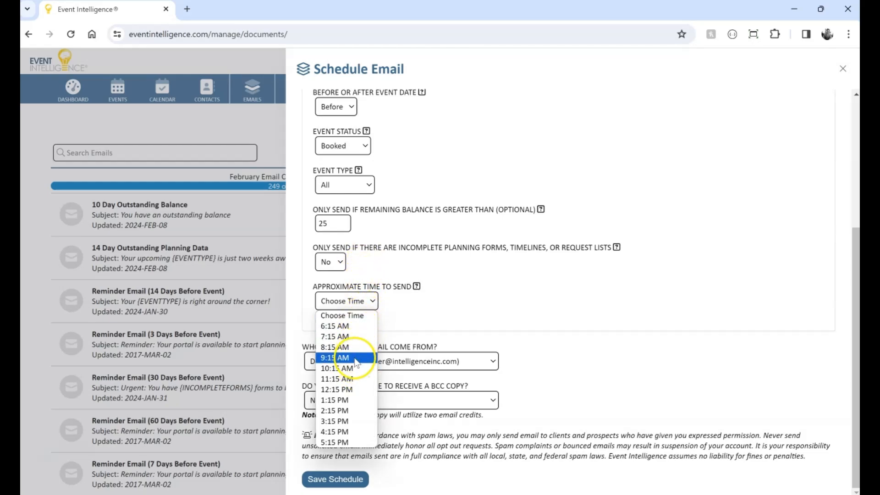
click(360, 410)
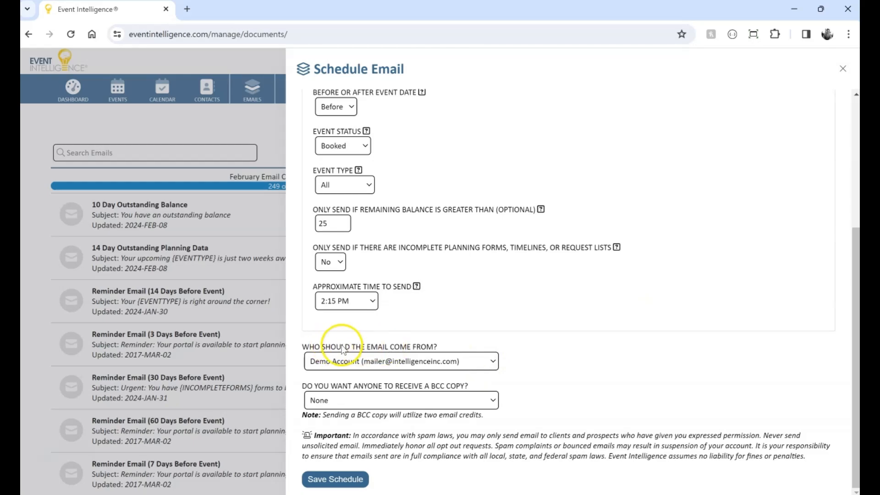
click(339, 361)
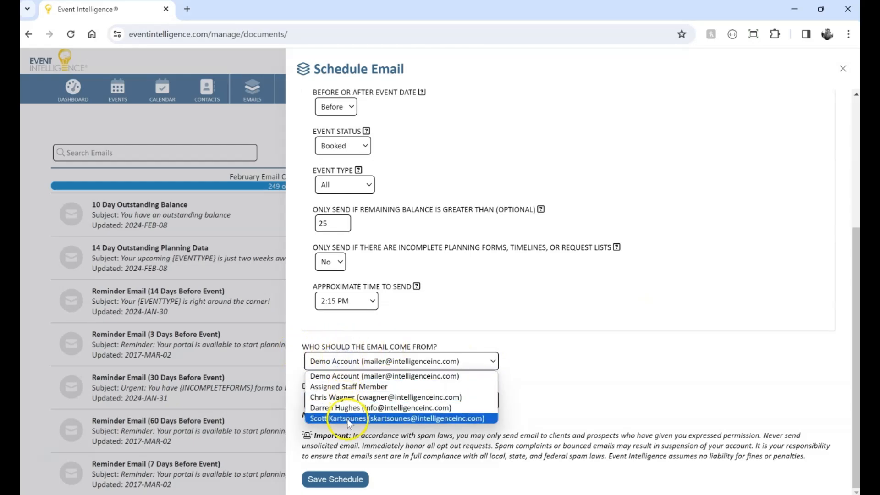
click(351, 375)
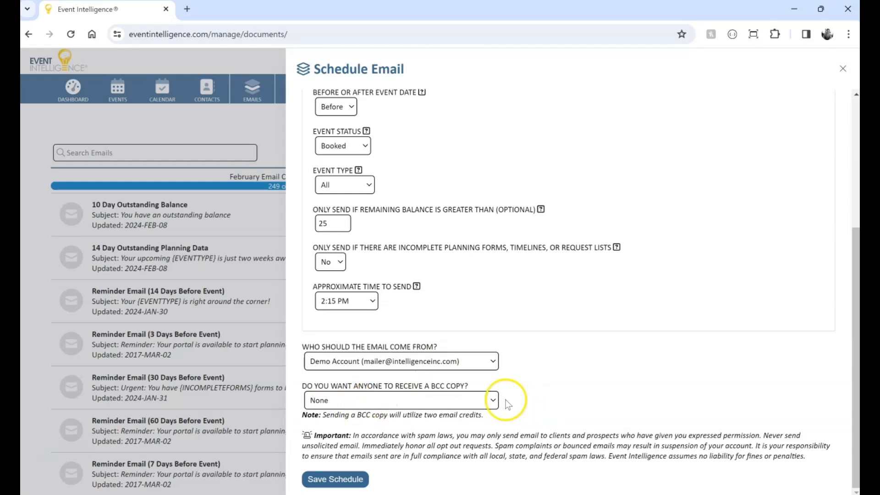
click(330, 479)
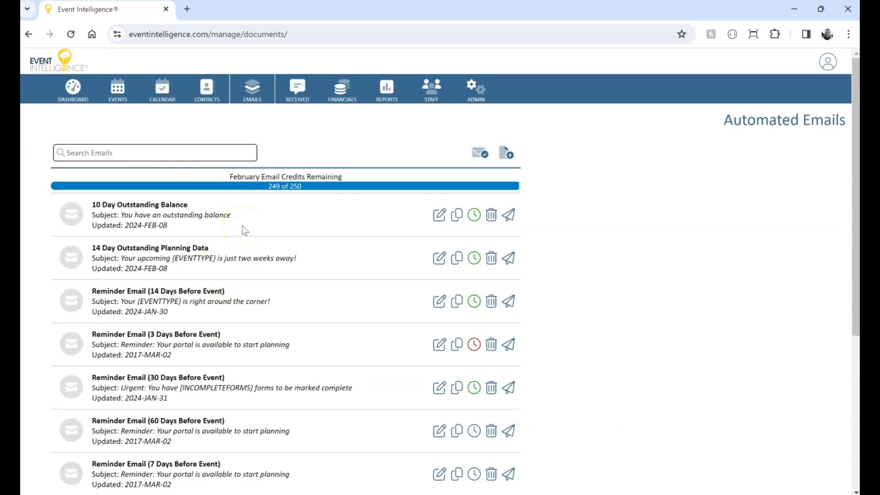
Reopen the 10 Day Outstanding Balance schedule to review its settings, then close it.
click(475, 216)
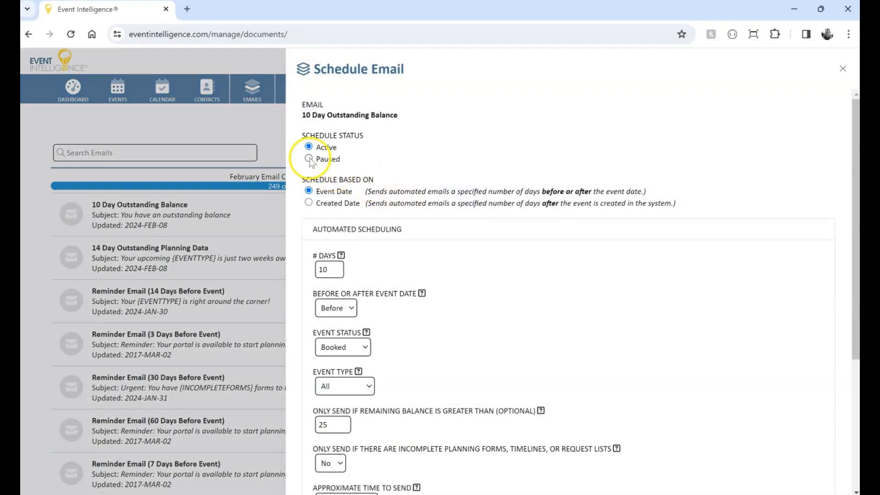
scroll(501, 349, down, 3)
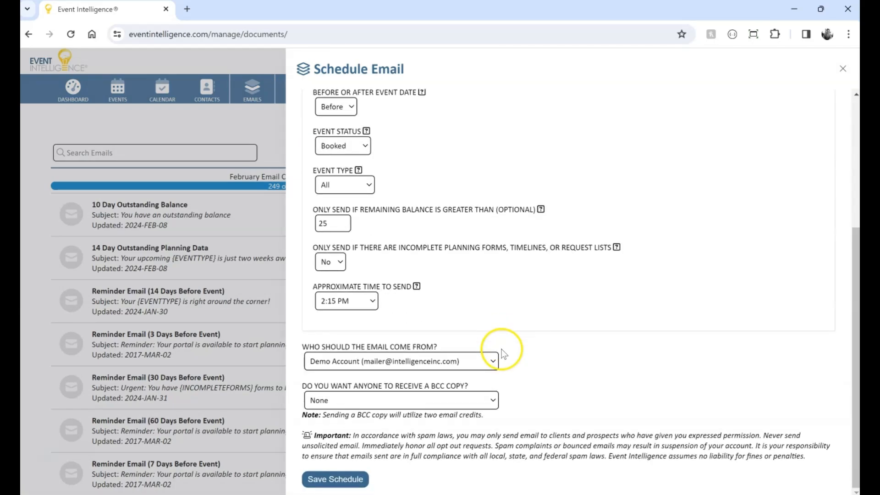
scroll(541, 344, up, 3)
click(848, 84)
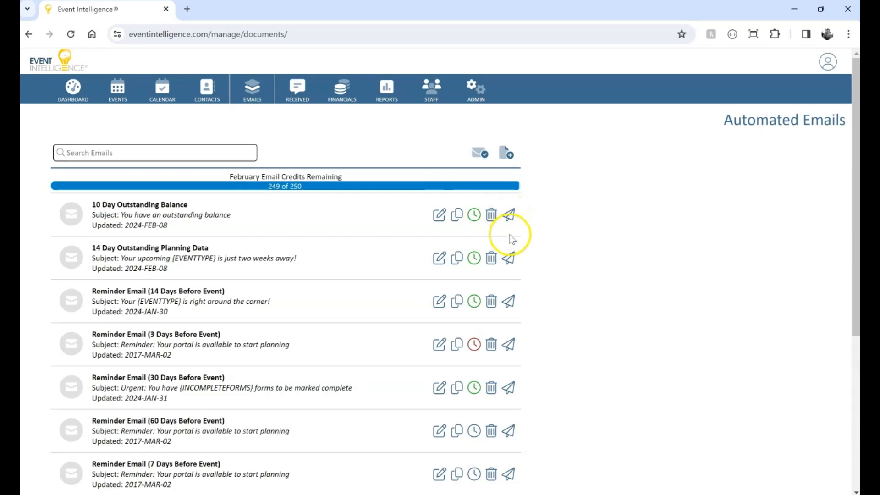
Start a manual send of the 14 Day Outstanding Planning Data email, searching for the client and selecting their wedding reception event.
click(510, 258)
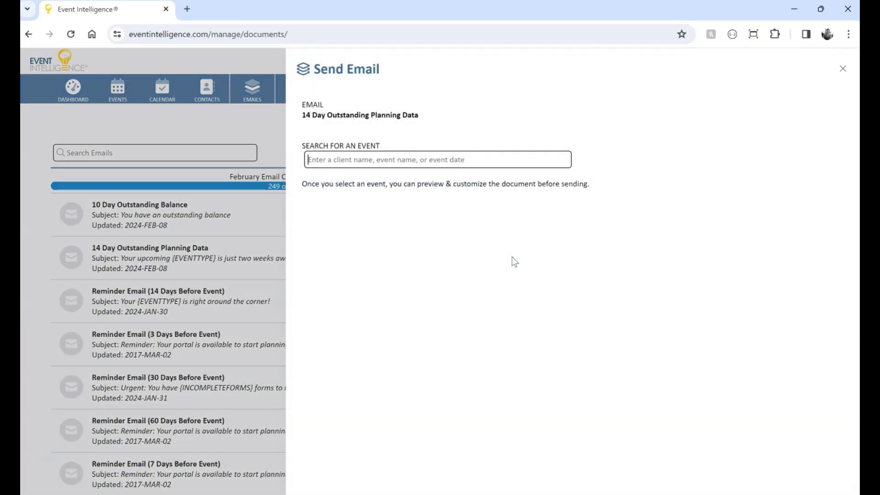
click(589, 208)
text(taylor)
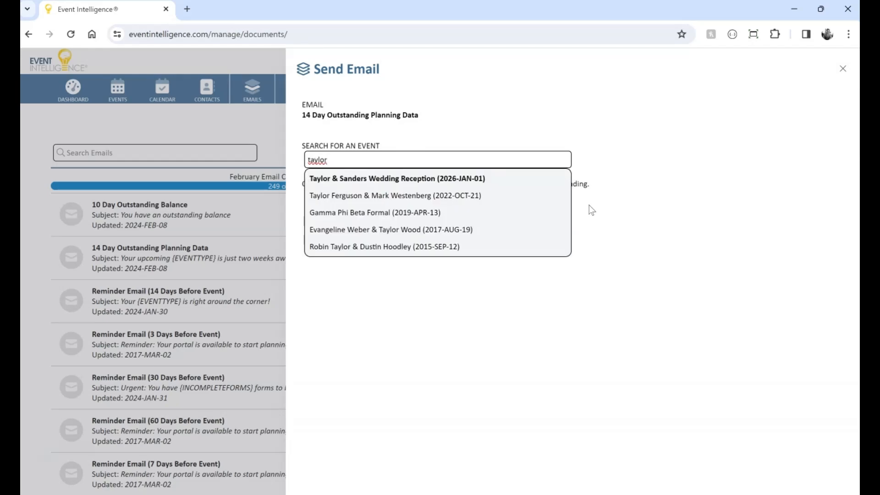
click(411, 181)
click(398, 181)
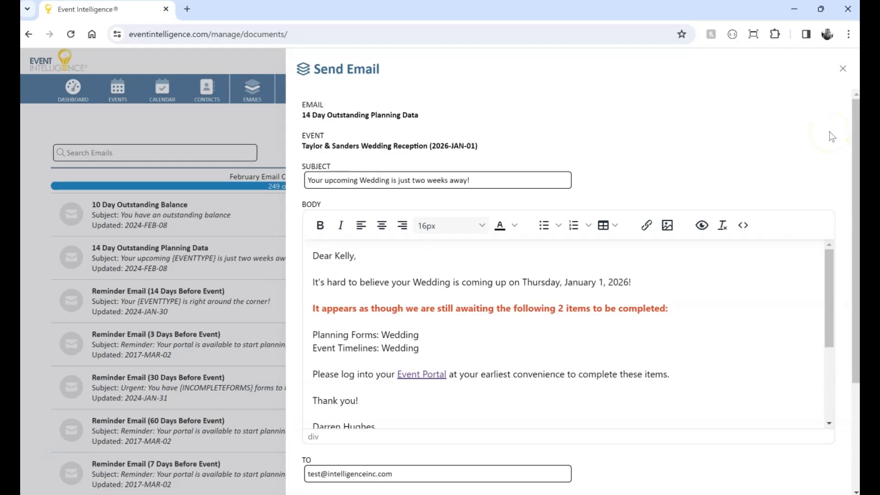
Review the generated email body, signature and recipient fields.
scroll(691, 255, down, 3)
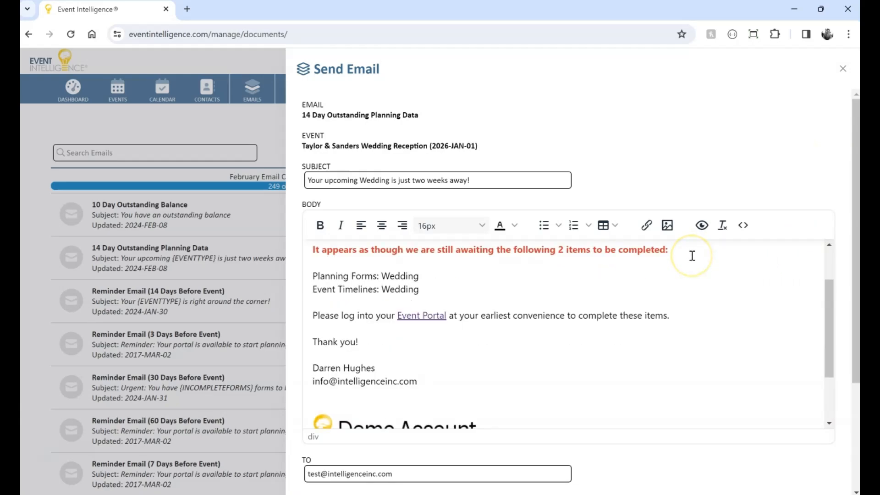
scroll(691, 255, up, 3)
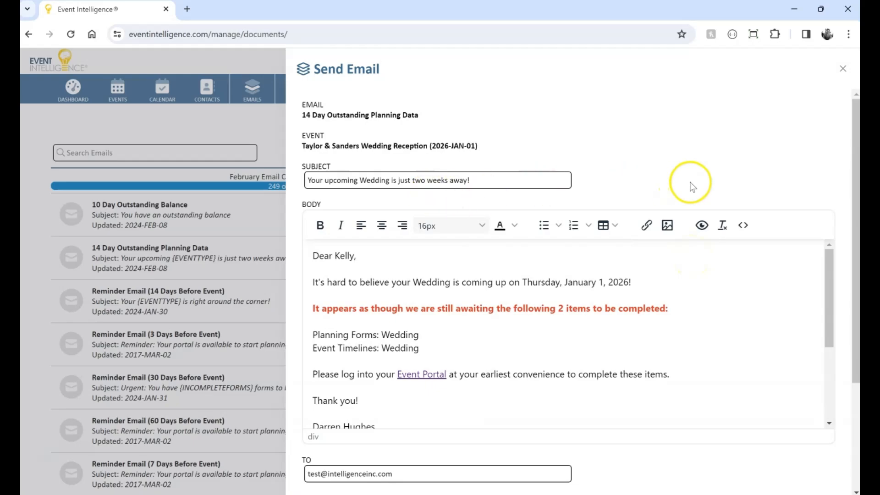
scroll(691, 182, down, 3)
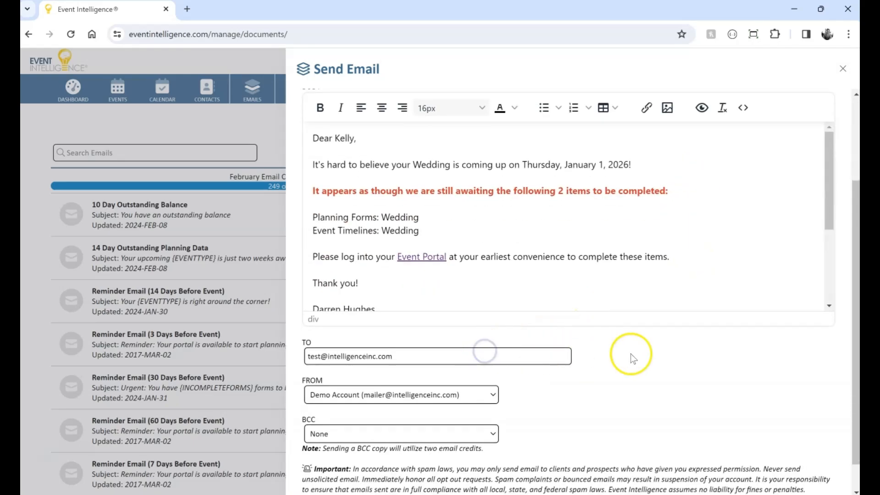
drag(404, 354, 212, 350)
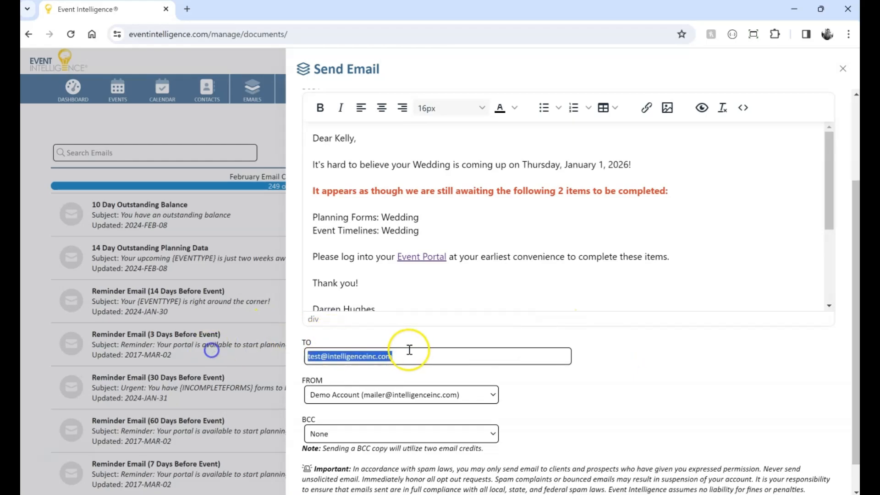
click(409, 342)
scroll(589, 334, up, 3)
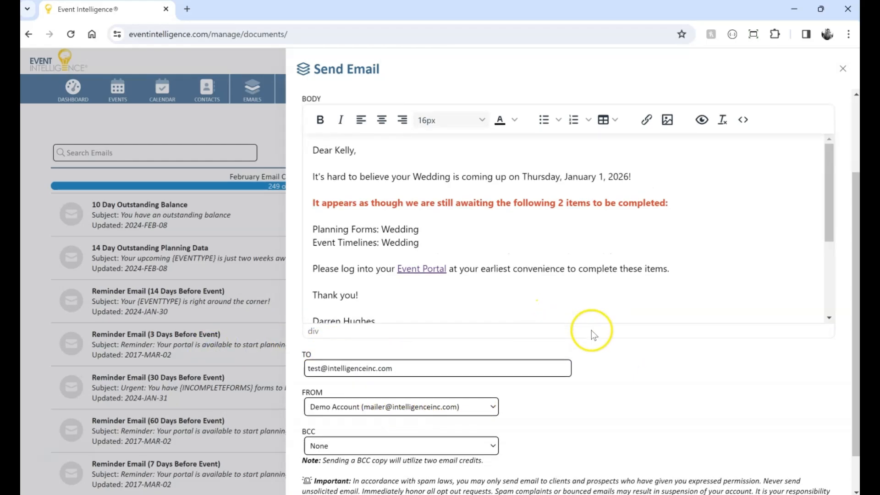
scroll(687, 262, down, 3)
scroll(779, 350, down, 3)
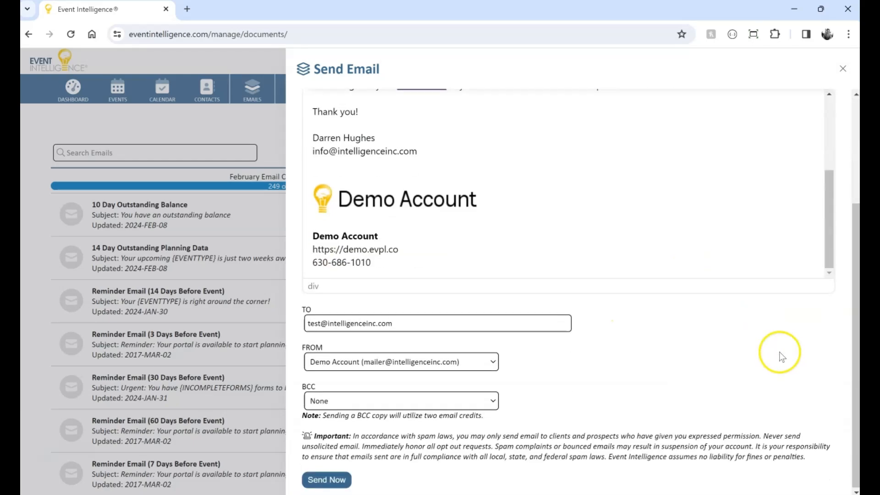
scroll(614, 414, up, 4)
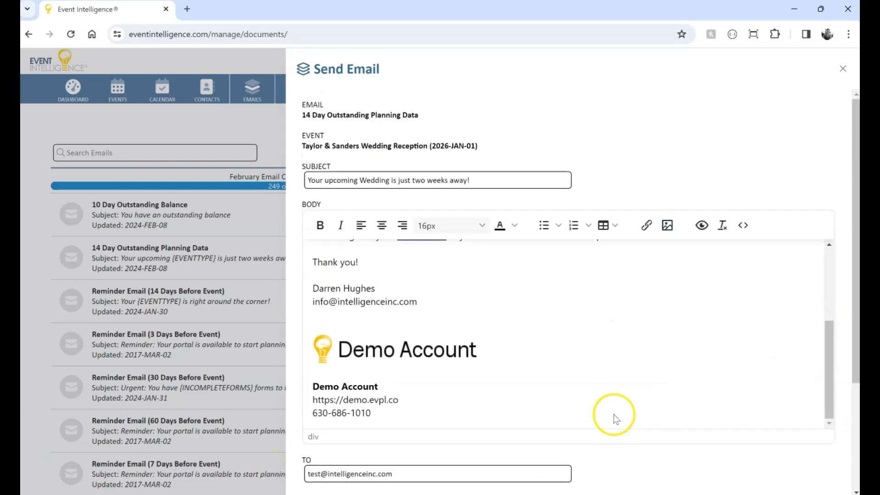
scroll(537, 285, up, 3)
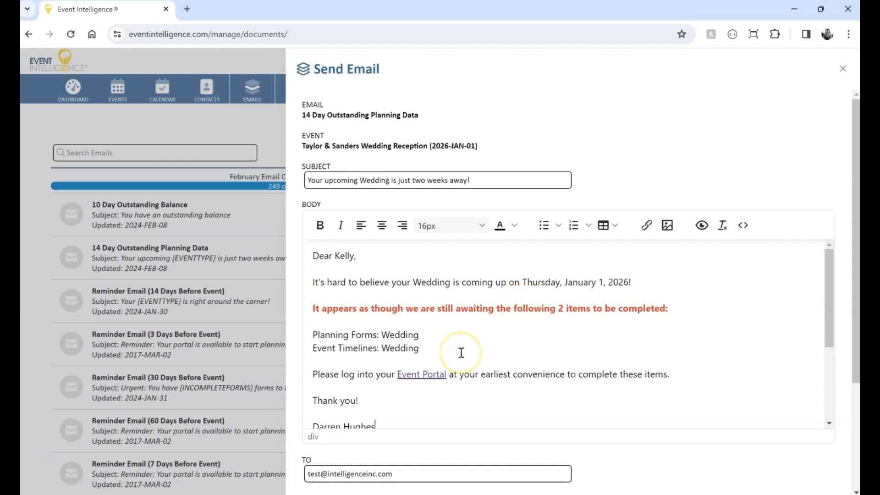
Replace the opening of the red highlighted sentence with 'As we discussed by phone,'.
click(652, 279)
key(Down)
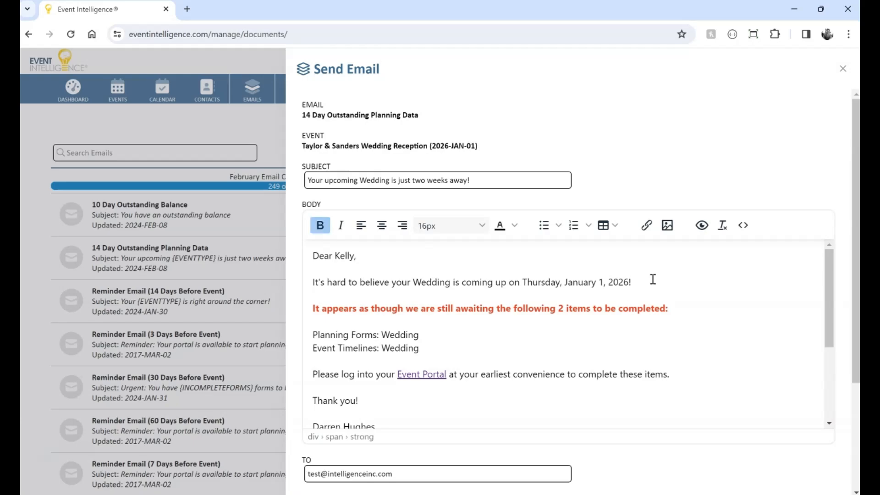
drag(404, 305, 303, 309)
text(As we discussed)
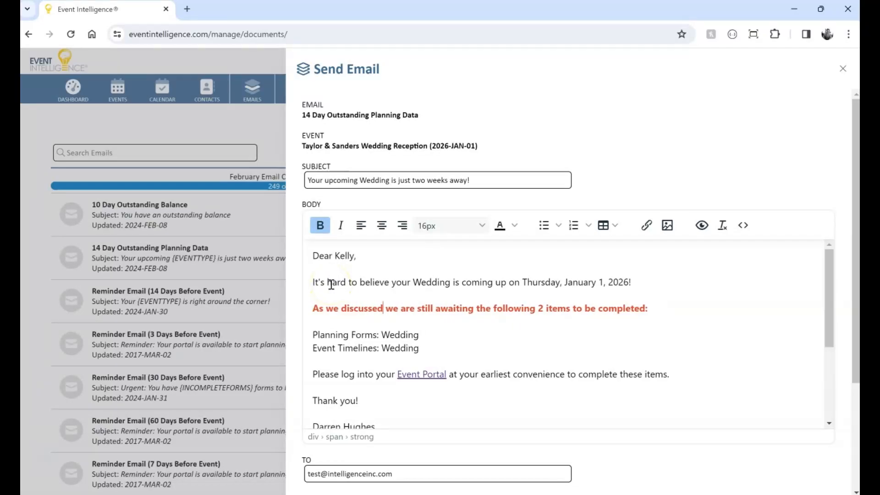
text( by phone,)
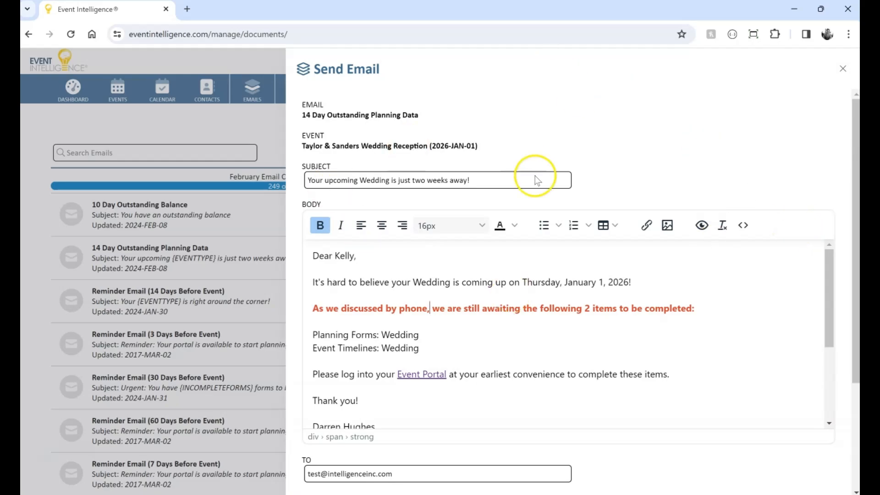
Send the customized email now and confirm the send.
scroll(497, 271, down, 3)
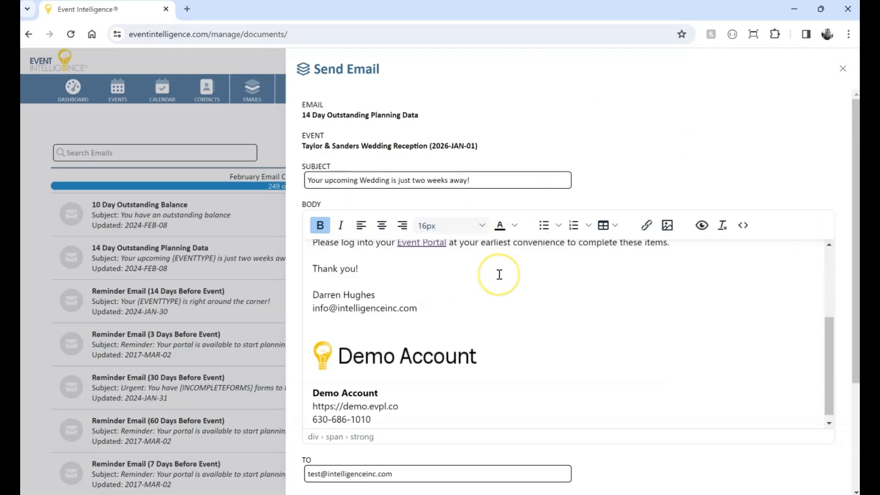
scroll(498, 273, up, 3)
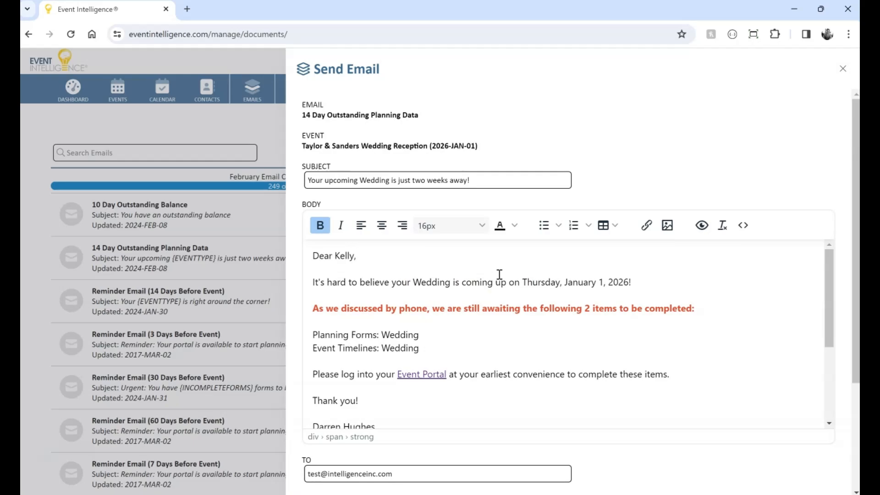
scroll(670, 372, down, 3)
scroll(683, 460, down, 4)
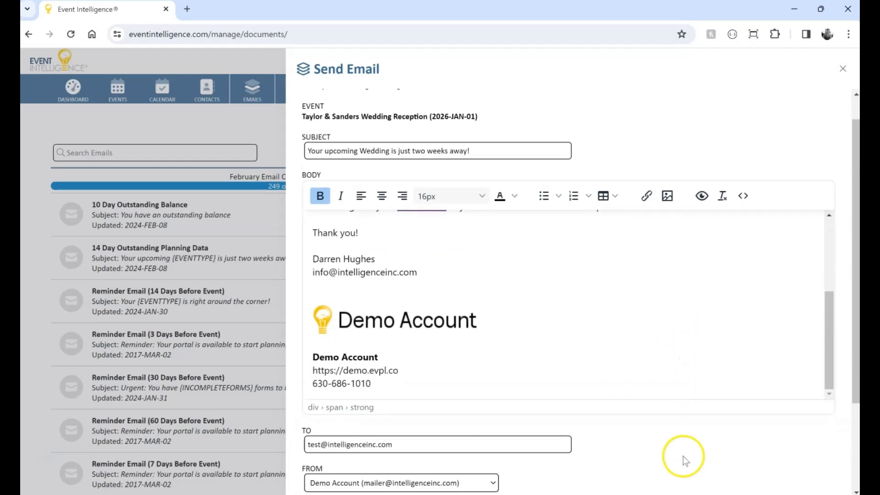
click(327, 478)
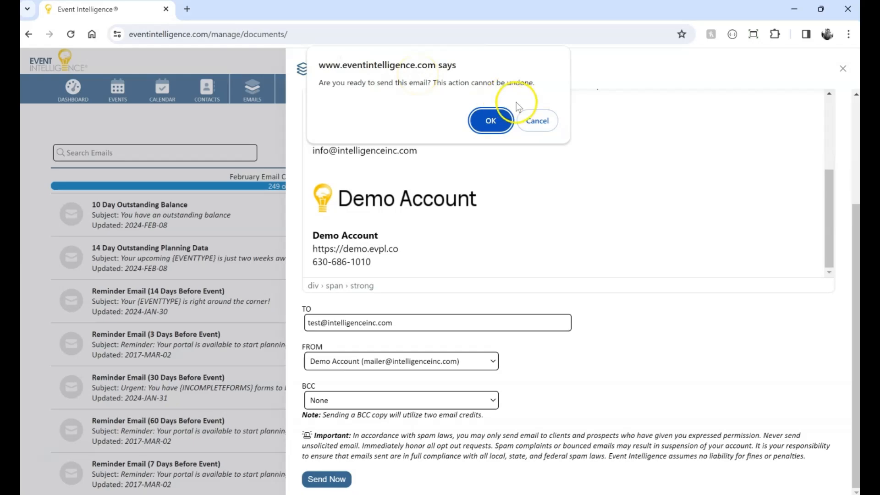
click(490, 120)
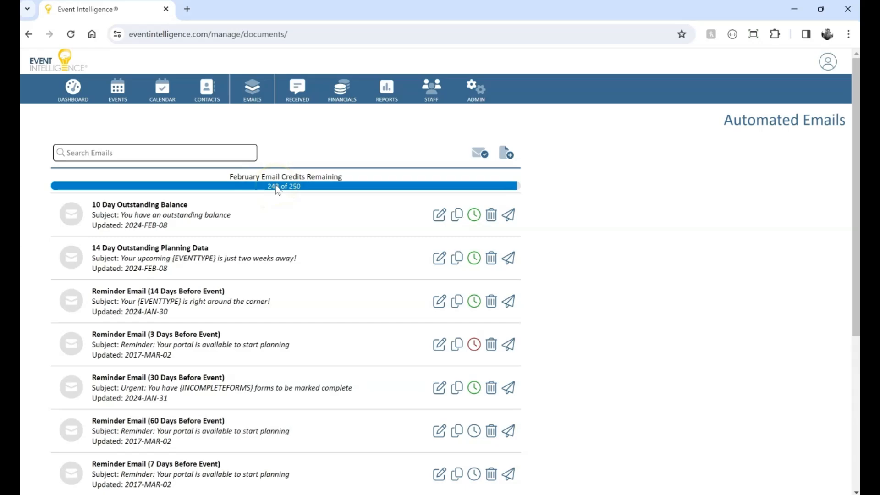
Open the sent emails log and view the email just sent.
click(478, 155)
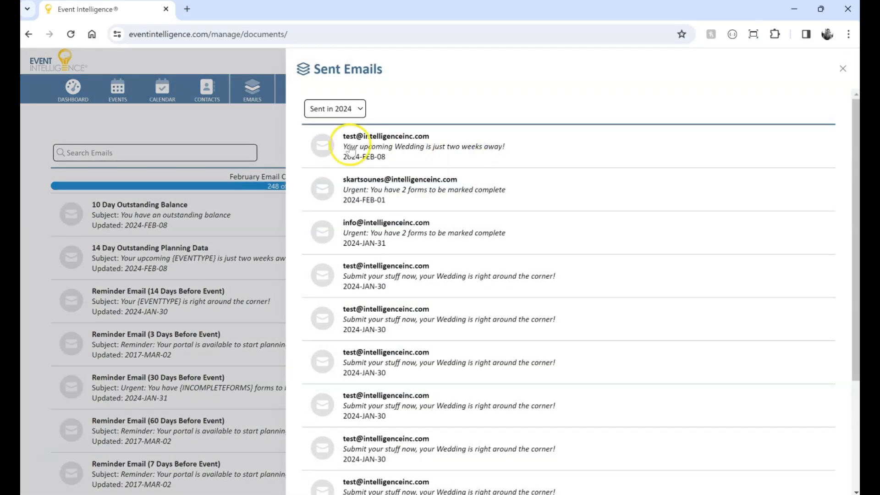
click(380, 156)
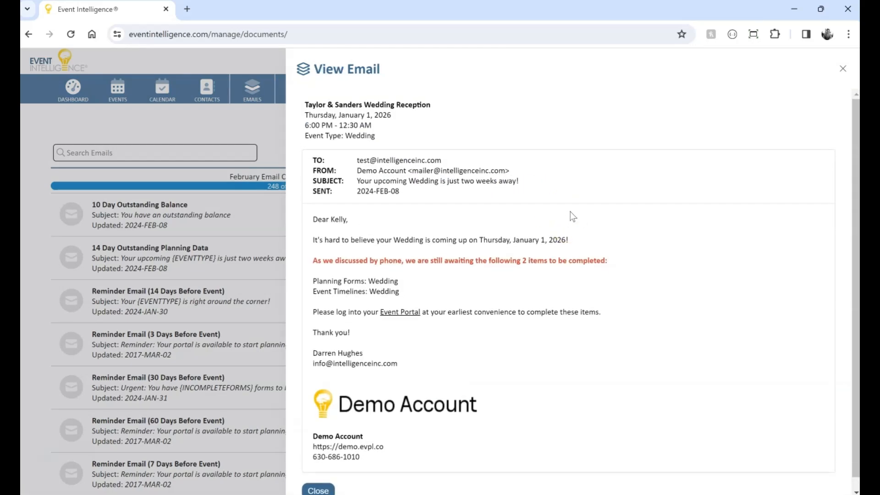
Close the viewed email and start sending the 10 Day Outstanding Balance email for the Taylor & Sanders Wedding Reception event.
scroll(572, 216, down, 2)
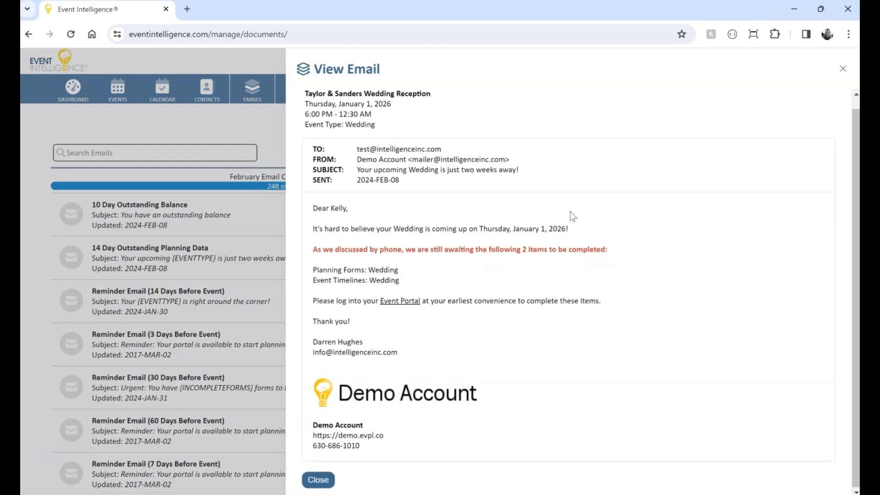
click(843, 68)
click(479, 155)
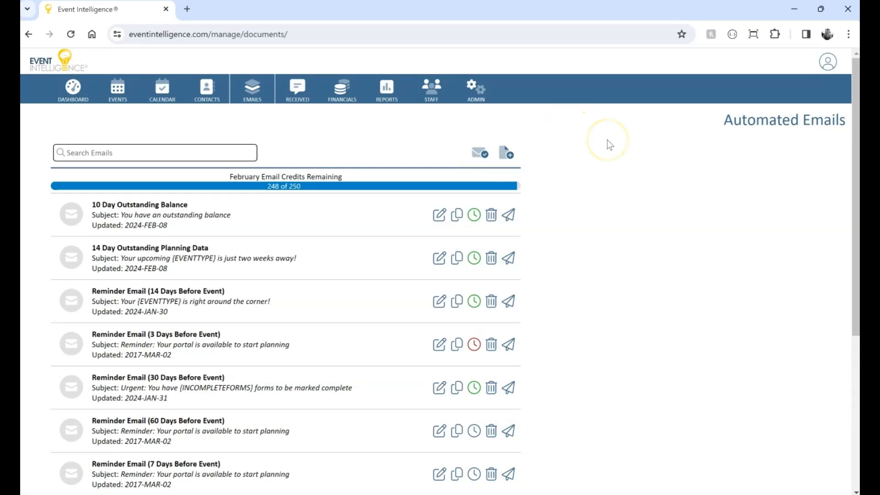
click(508, 217)
click(542, 163)
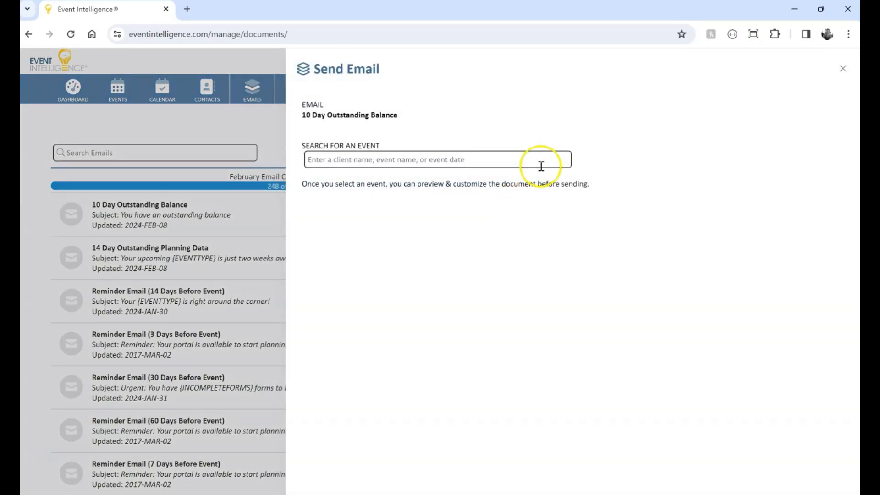
text(taylor)
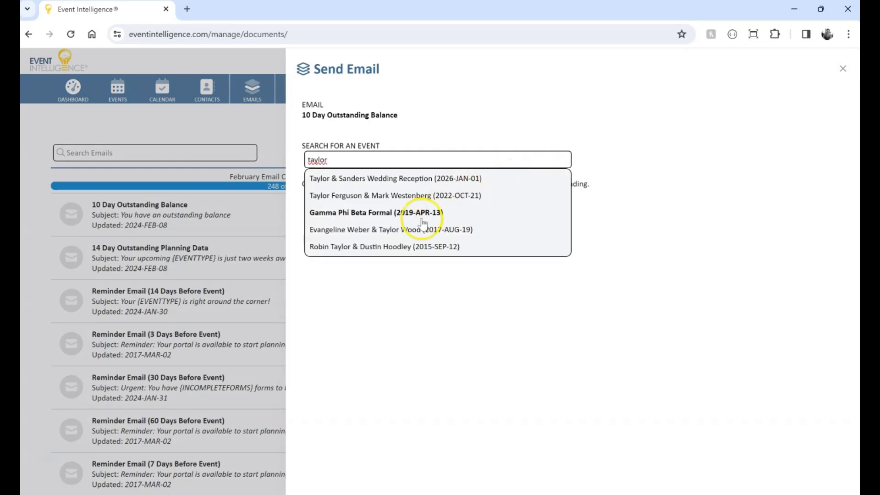
click(405, 179)
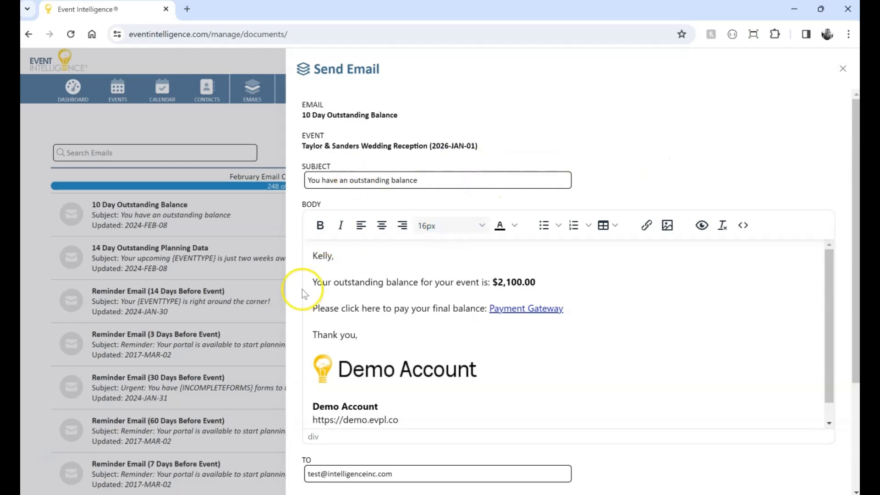
Examine the outstanding balance amount in the email body and the recipient address of the draft.
drag(541, 282, 496, 282)
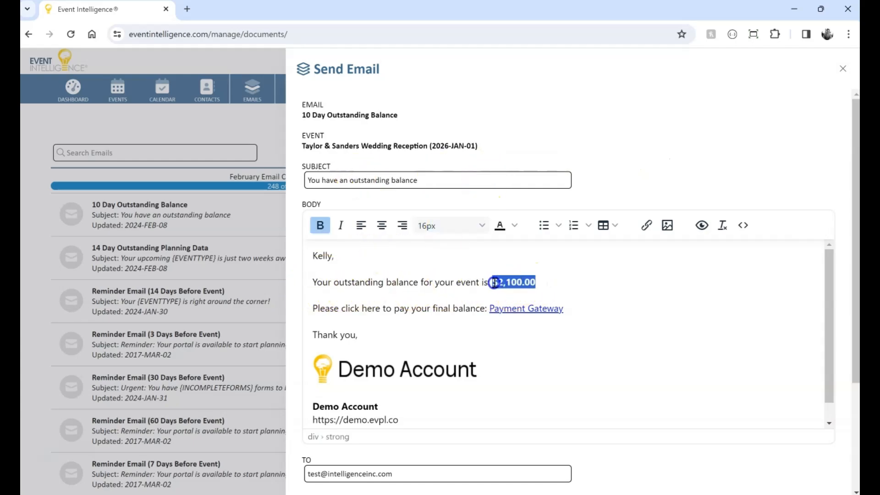
click(638, 170)
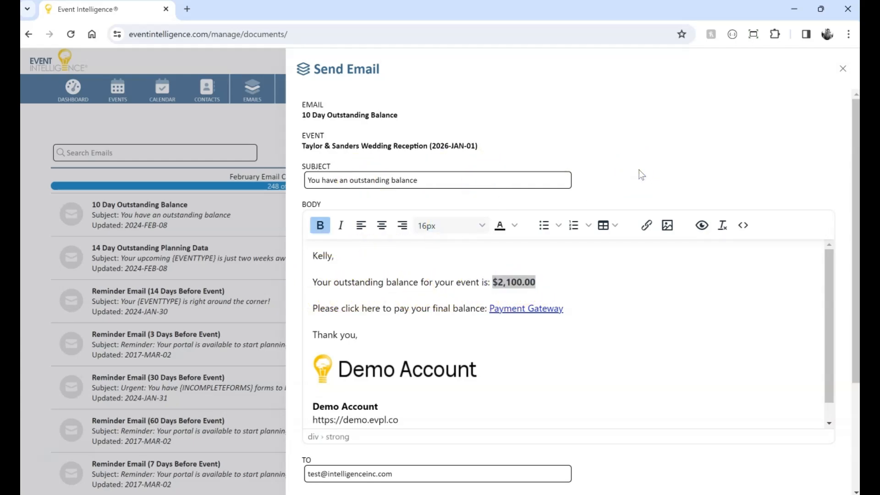
click(504, 283)
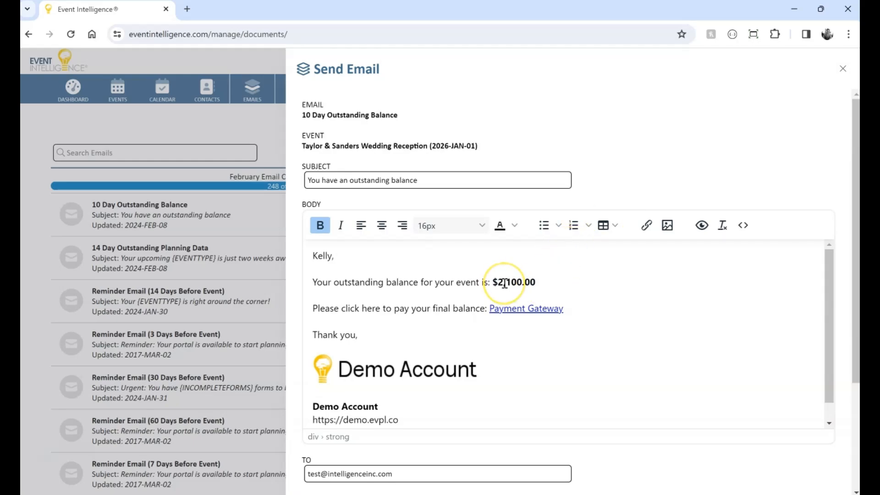
key(End)
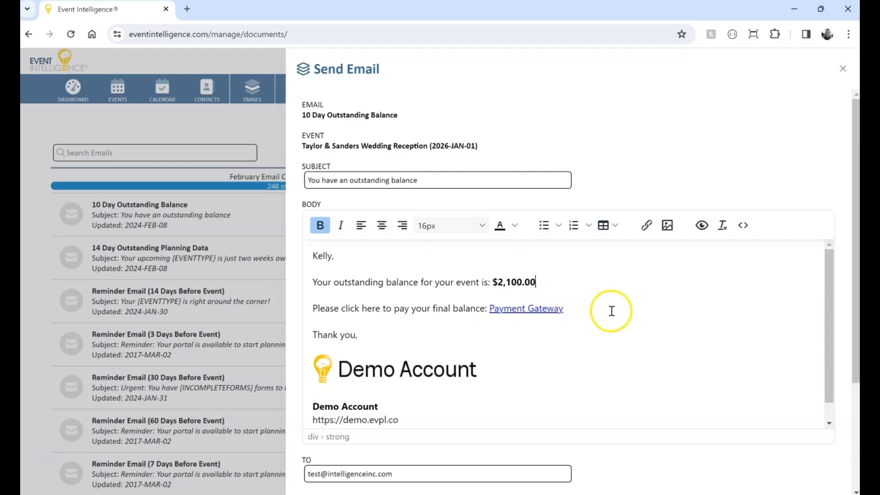
scroll(610, 310, down, 1)
scroll(623, 332, down, 3)
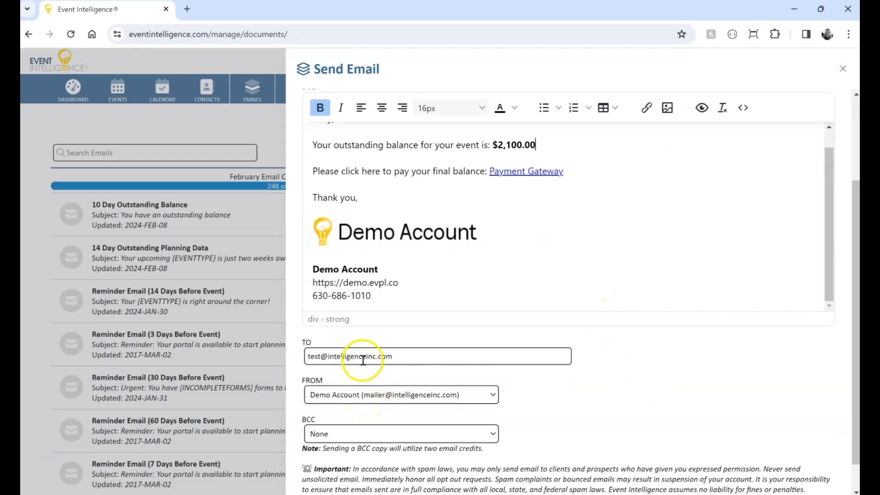
click(409, 356)
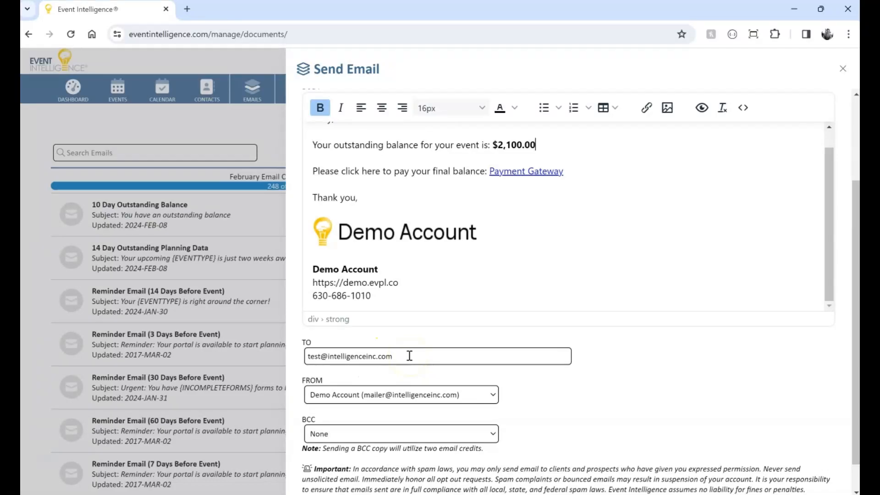
click(406, 356)
scroll(620, 372, up, 3)
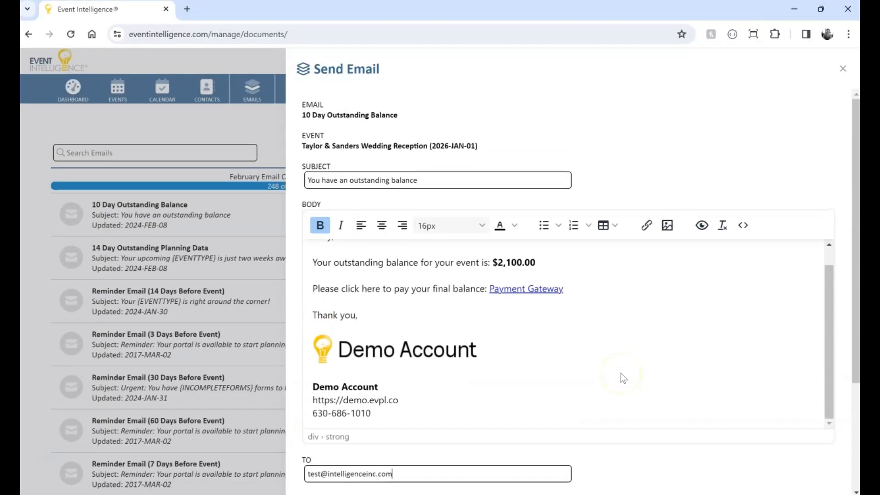
scroll(620, 373, down, 4)
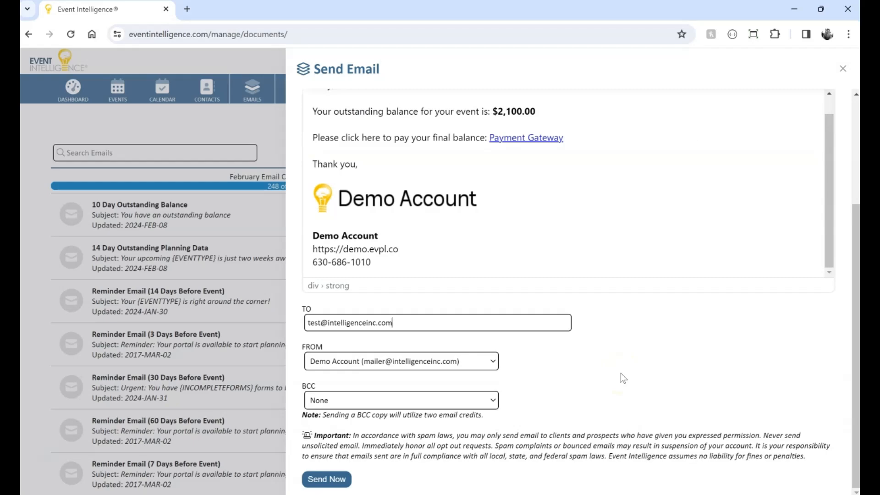
key(ctrl+a)
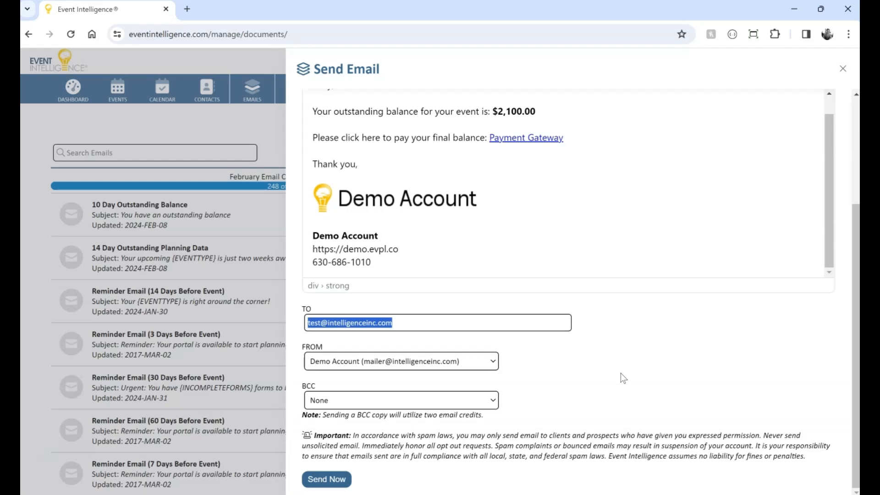
click(621, 373)
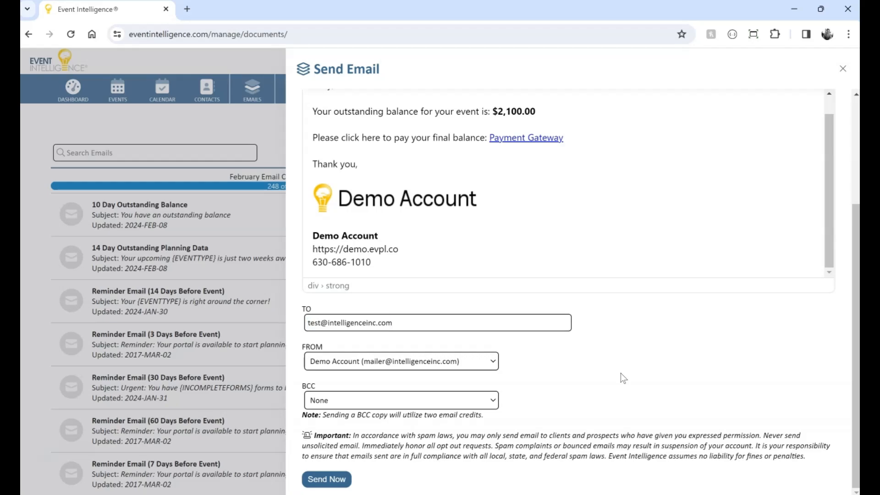
Send the outstanding balance email now and confirm the send.
click(335, 479)
click(493, 118)
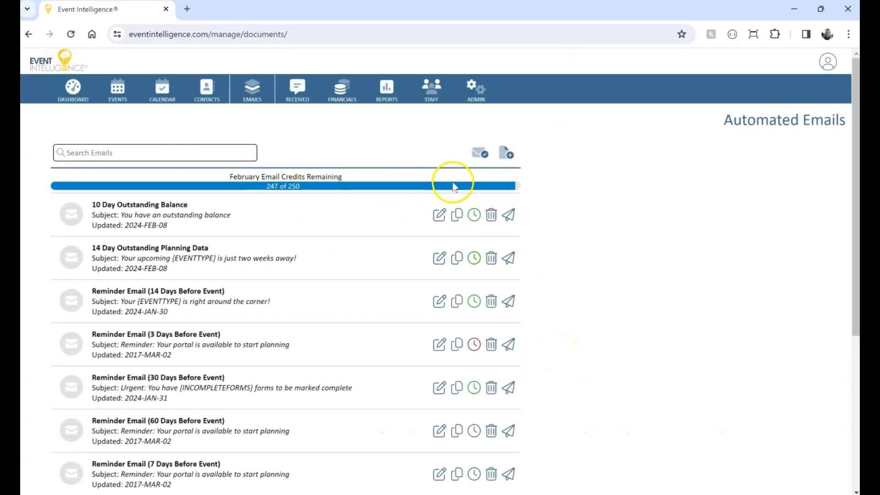
Open the sent emails log and view the outstanding balance email just sent.
click(478, 157)
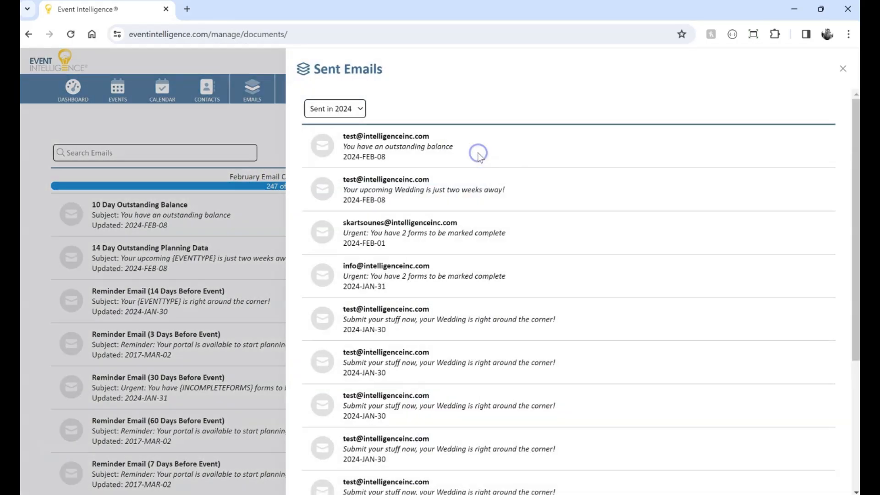
click(385, 148)
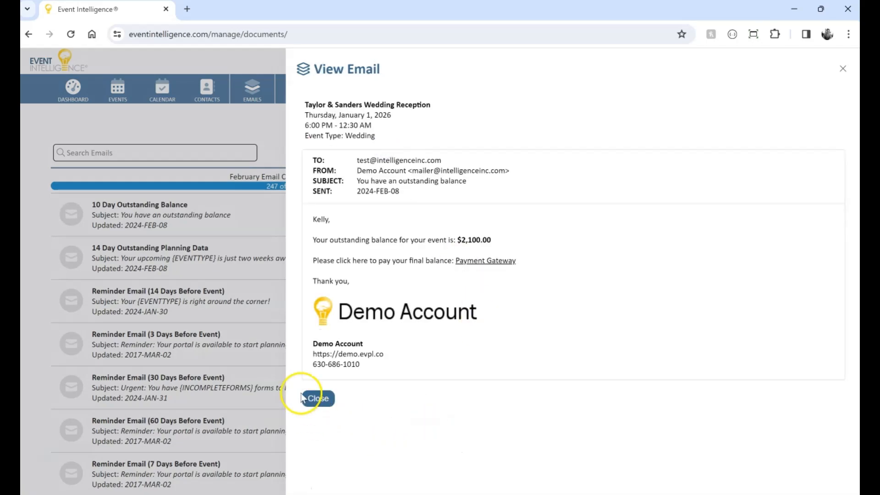